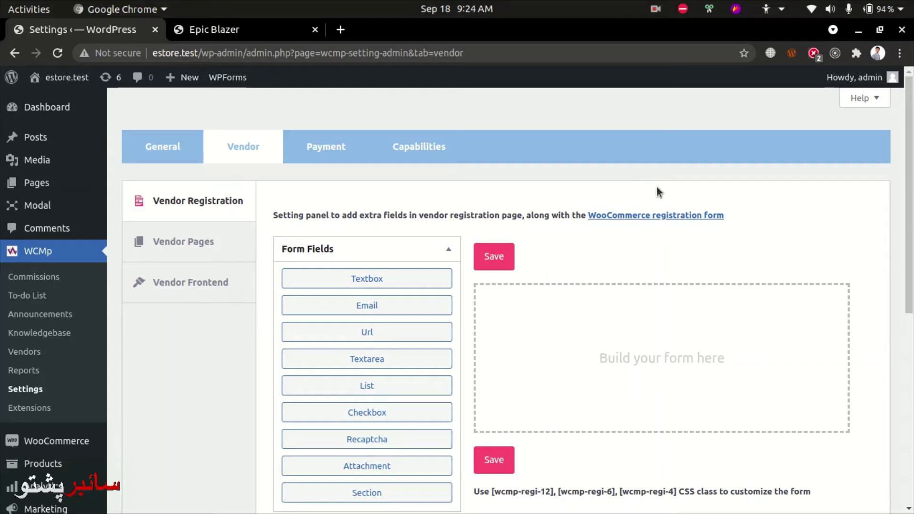
Open WooCommerce's Accounts & Privacy settings in a new tab from the 'WooCommerce registration form' link.
scroll(664, 185, "down", 1)
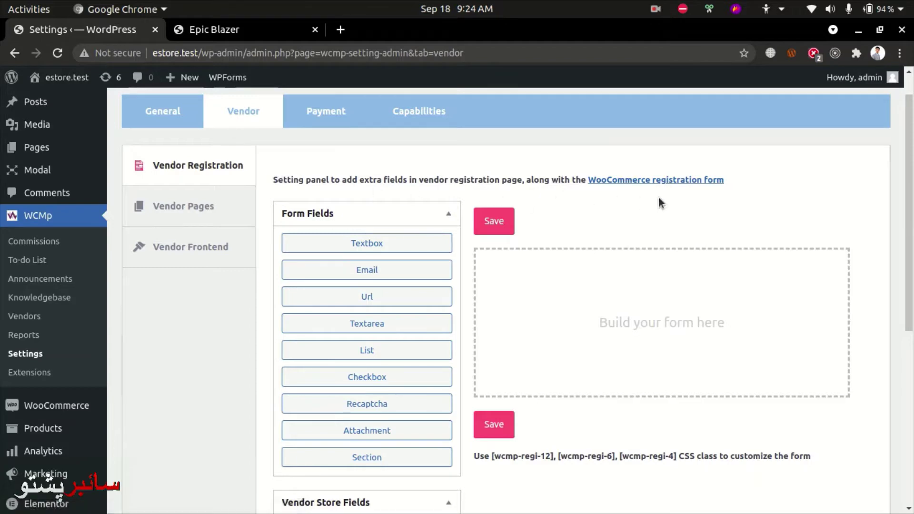
left_click(695, 181)
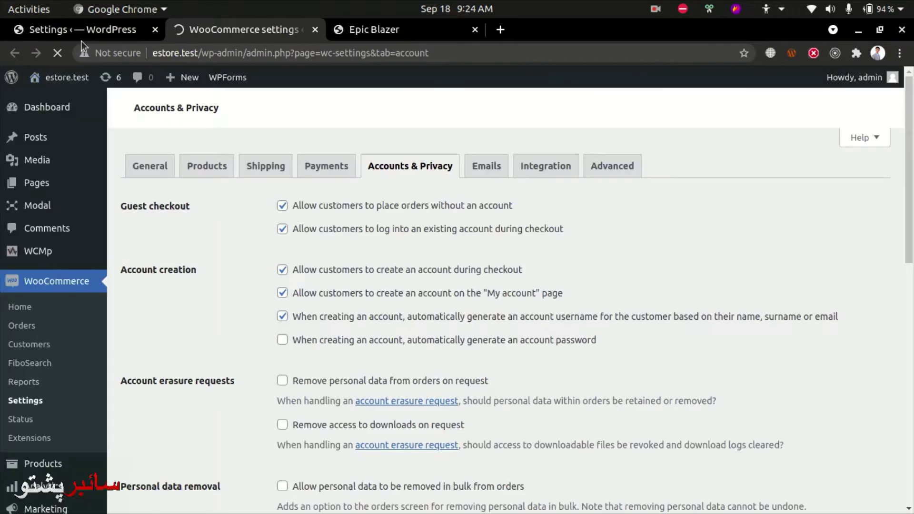
left_click(109, 30)
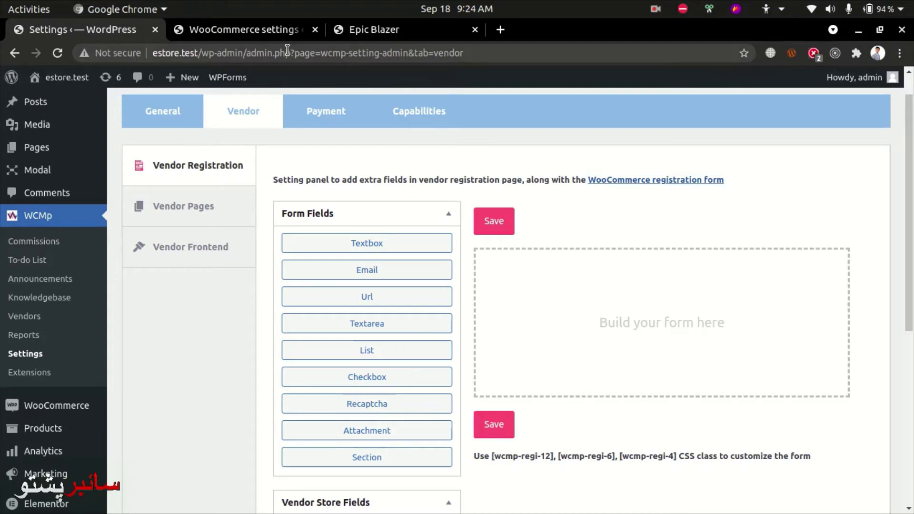
left_click(239, 31)
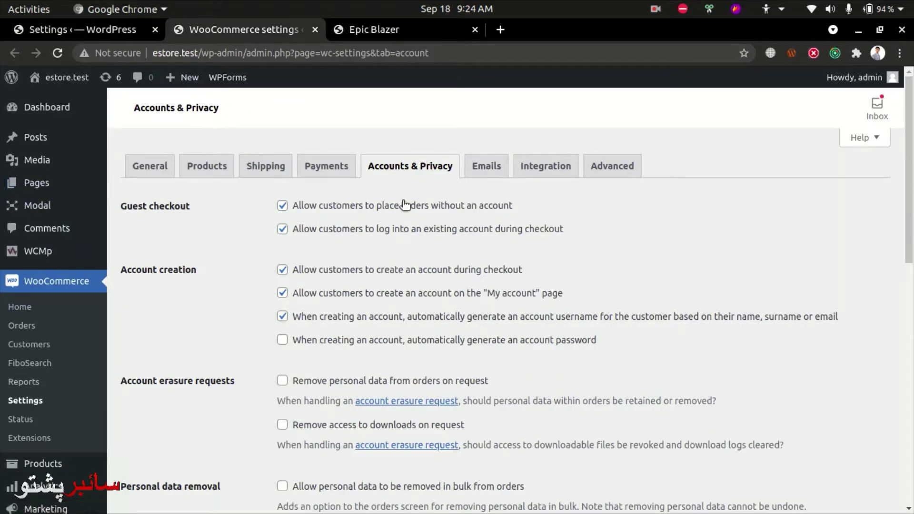
scroll(393, 245, "down", 3)
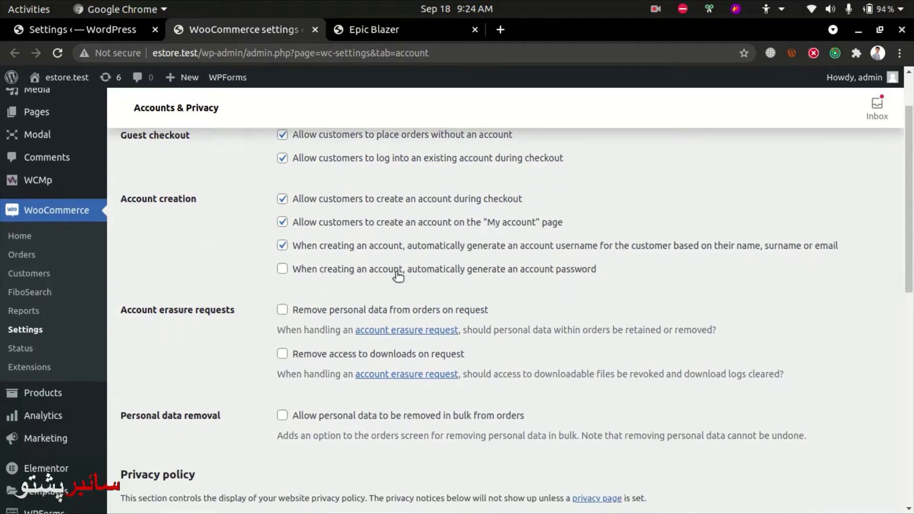
scroll(187, 344, "down", 3)
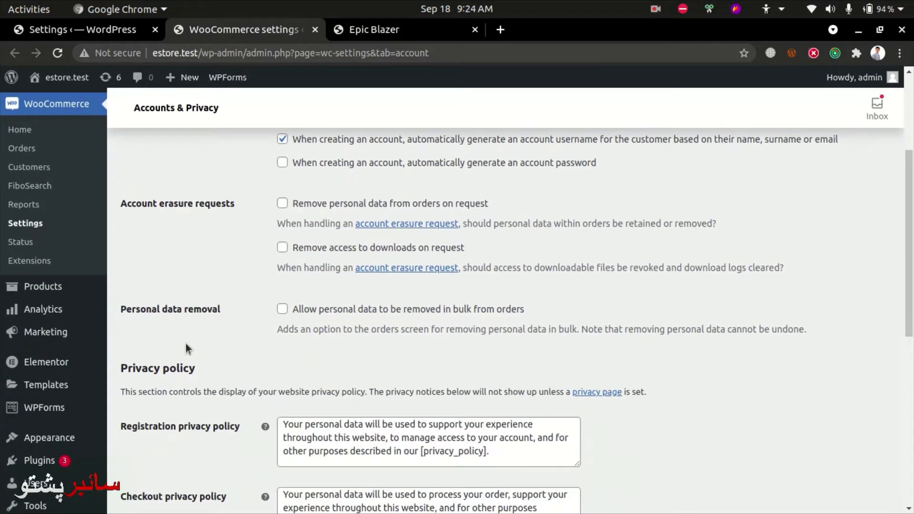
scroll(187, 340, "up", 4)
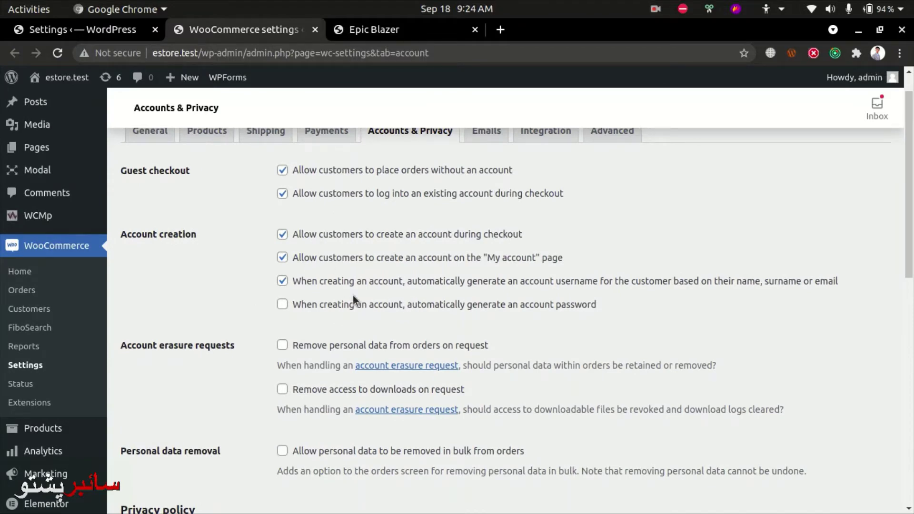
scroll(458, 290, "down", 7)
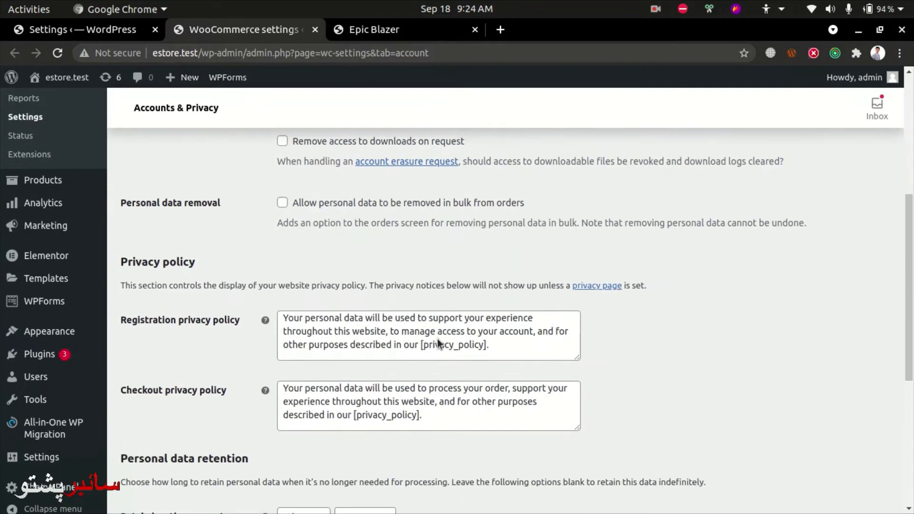
scroll(432, 337, "down", 8)
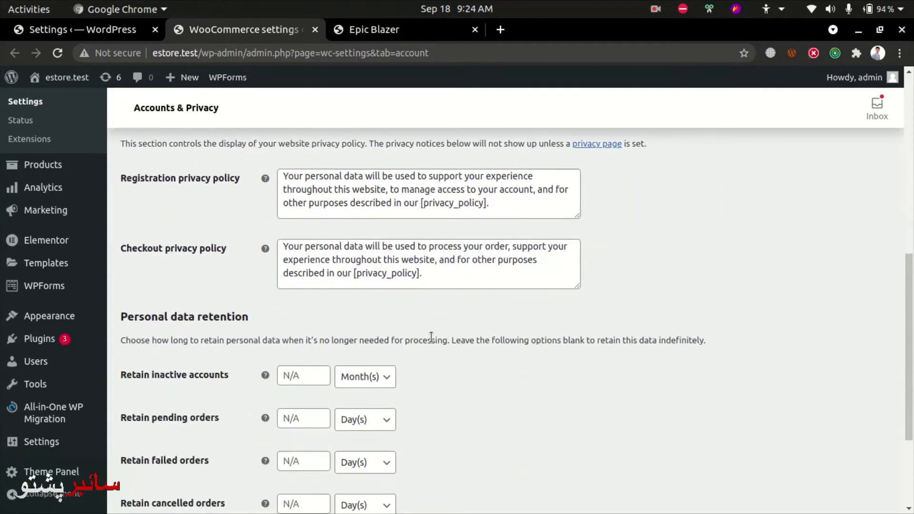
Add a Store Description field to the vendor registration form and review its label, placeholder and CSS classes.
left_click(92, 29)
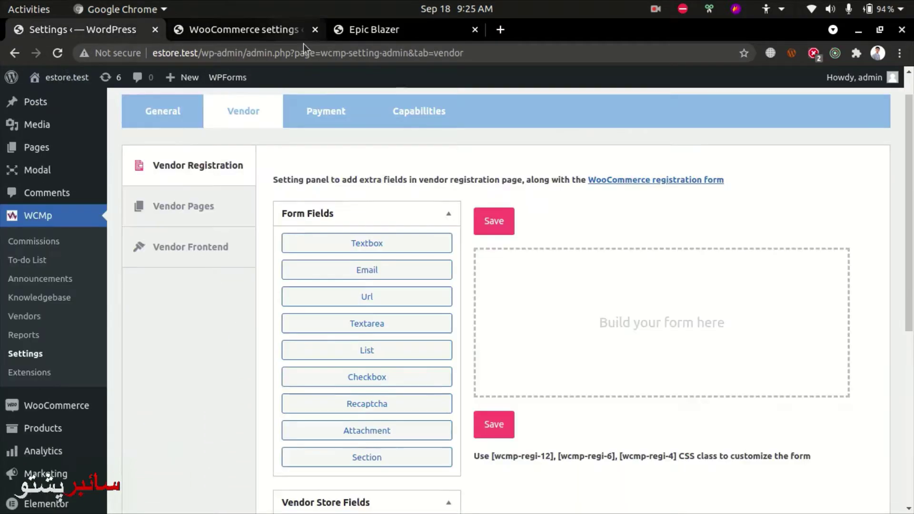
scroll(579, 293, "down", 2)
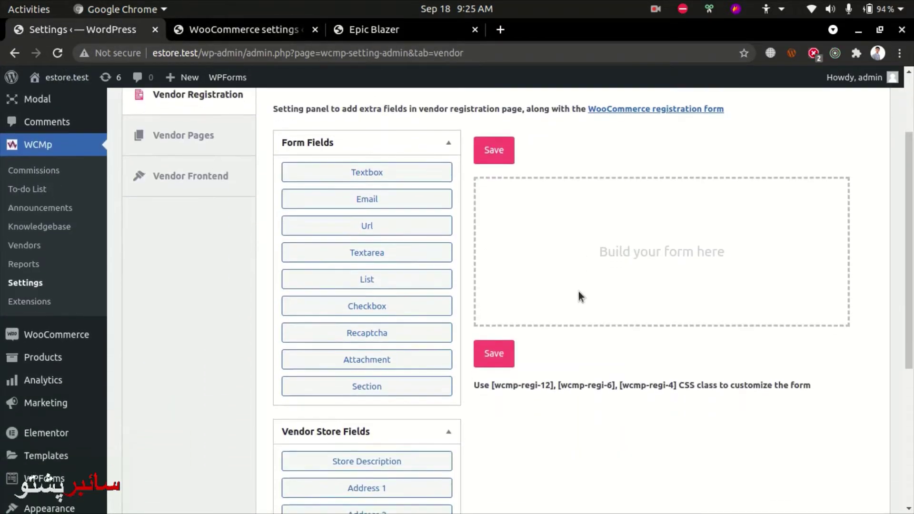
scroll(422, 278, "down", 3)
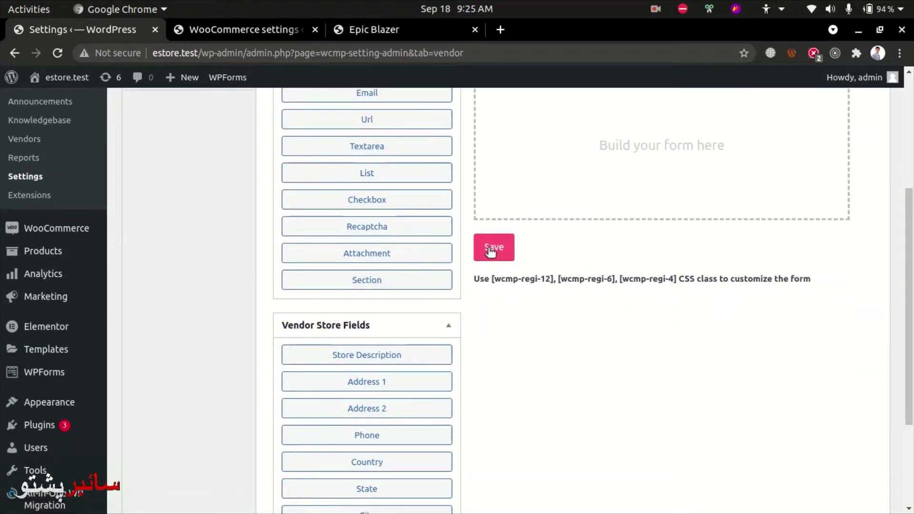
scroll(500, 282, "up", 4)
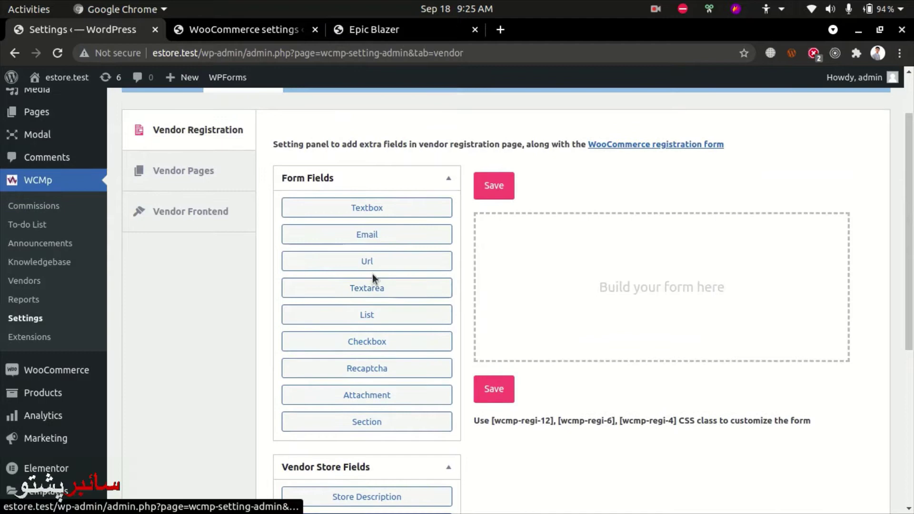
scroll(374, 279, "down", 4)
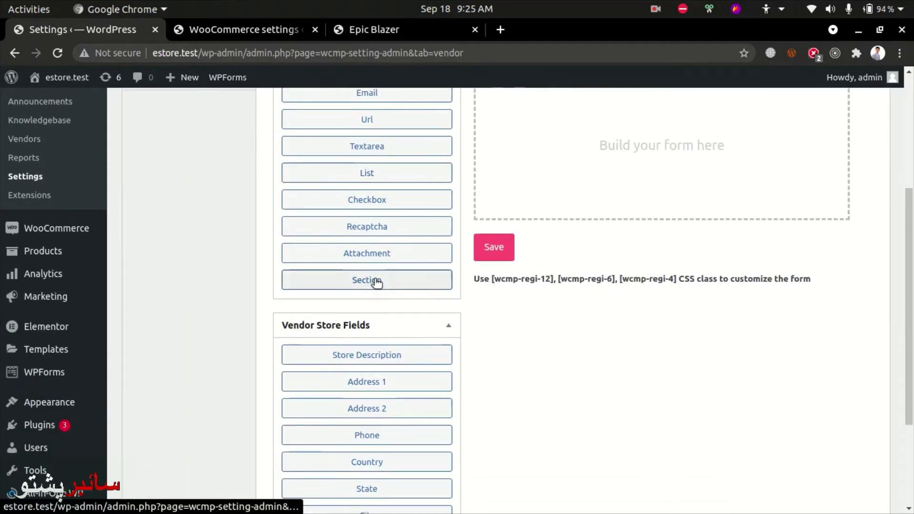
left_click(387, 356)
scroll(616, 220, "up", 3)
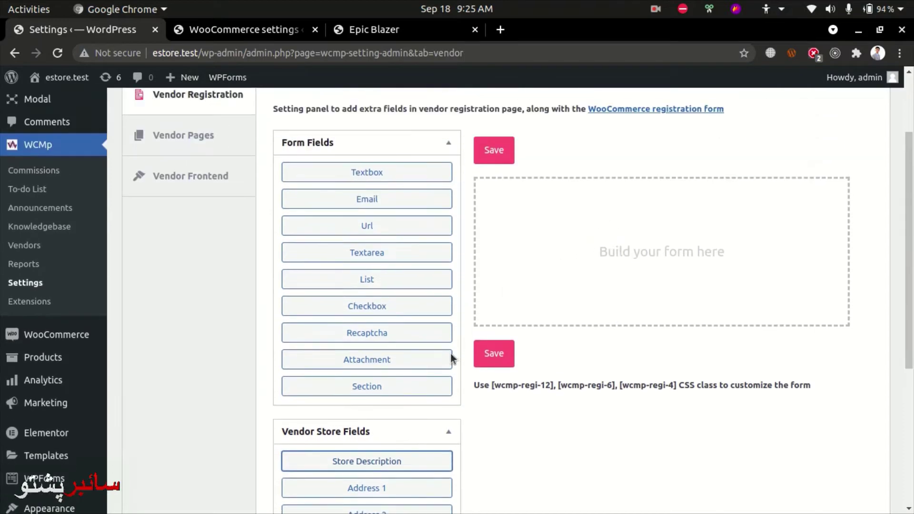
left_click(356, 463)
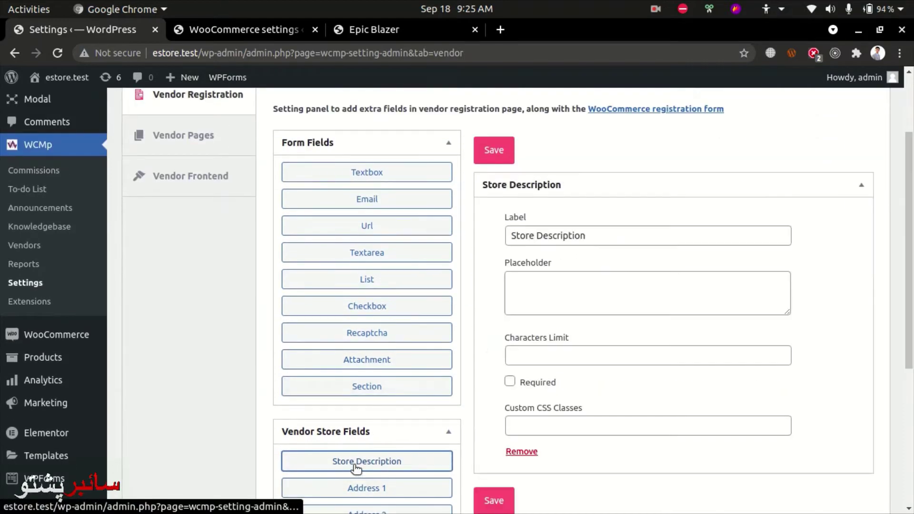
left_click_drag(590, 233, 495, 235)
left_click(575, 285)
scroll(576, 286, "down", 4)
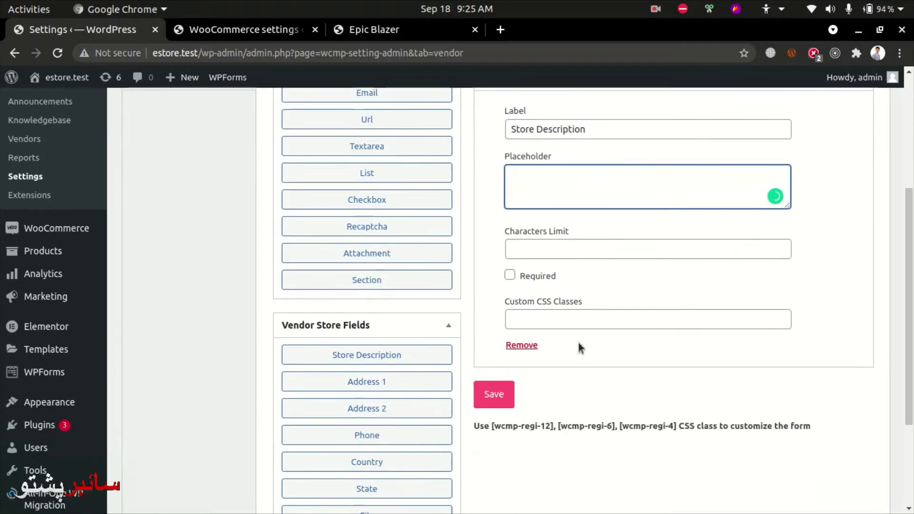
left_click(528, 321)
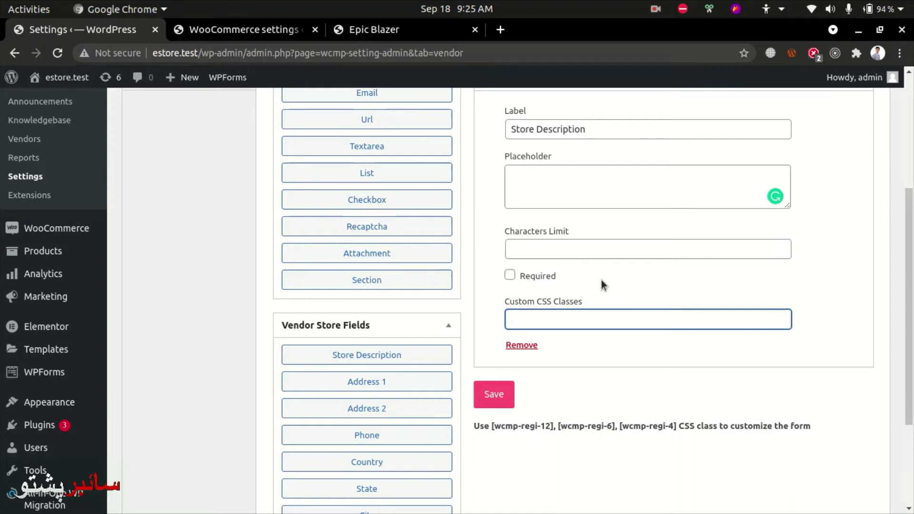
scroll(601, 280, "down", 1)
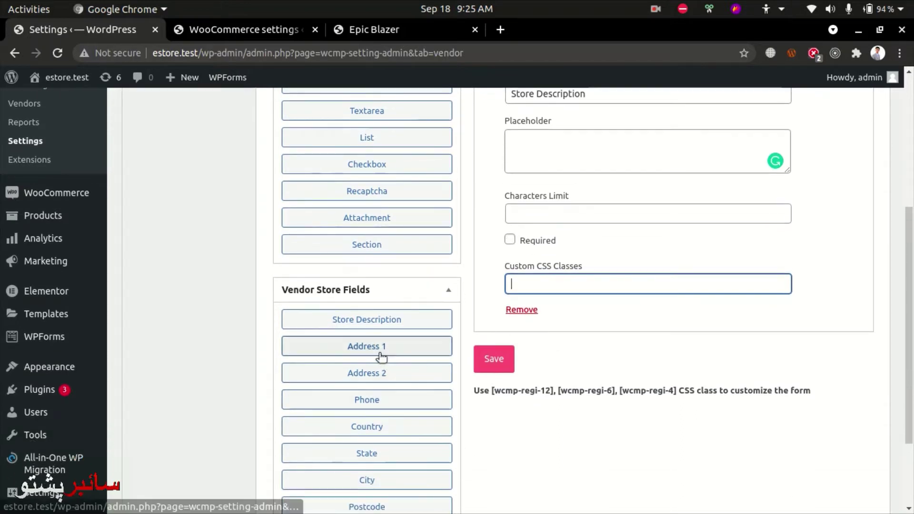
Add a Phone field, collapse both field panels, and save the registration form.
left_click(346, 400)
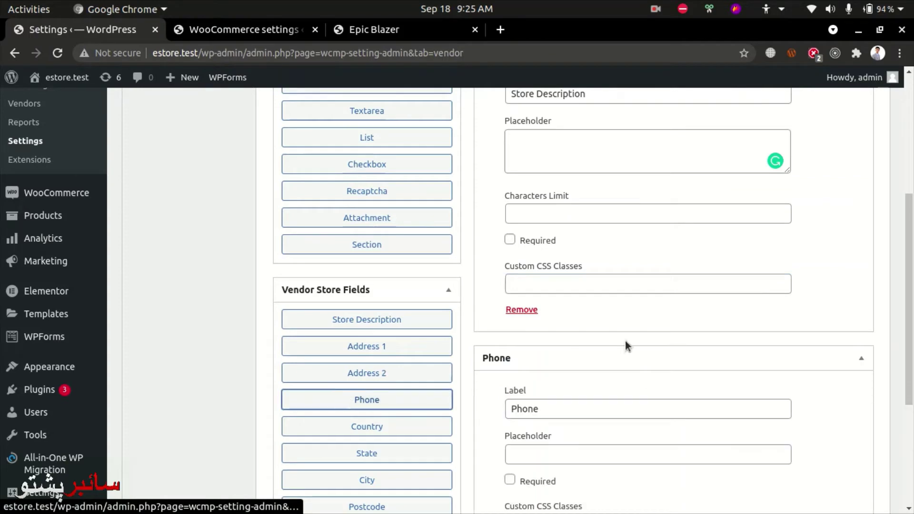
scroll(837, 395, "down", 1)
scroll(857, 429, "up", 5)
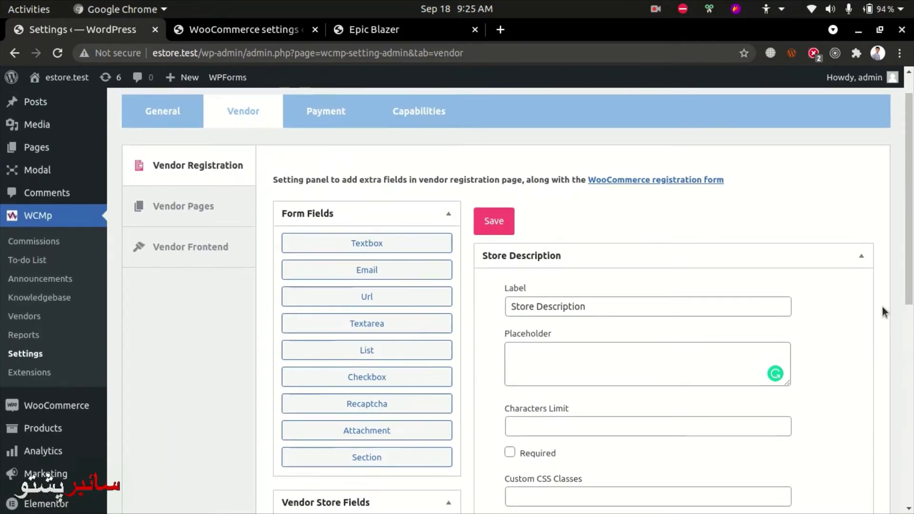
left_click(862, 257)
left_click(860, 295)
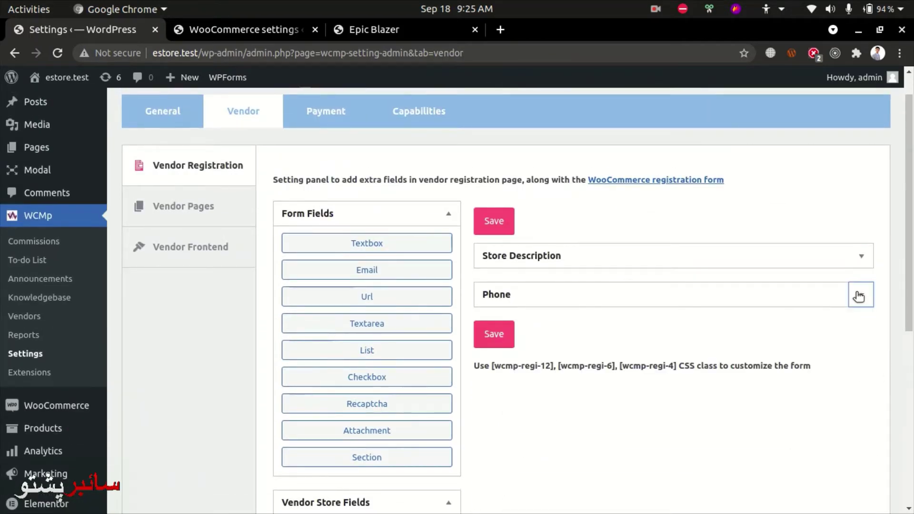
scroll(482, 400, "down", 6)
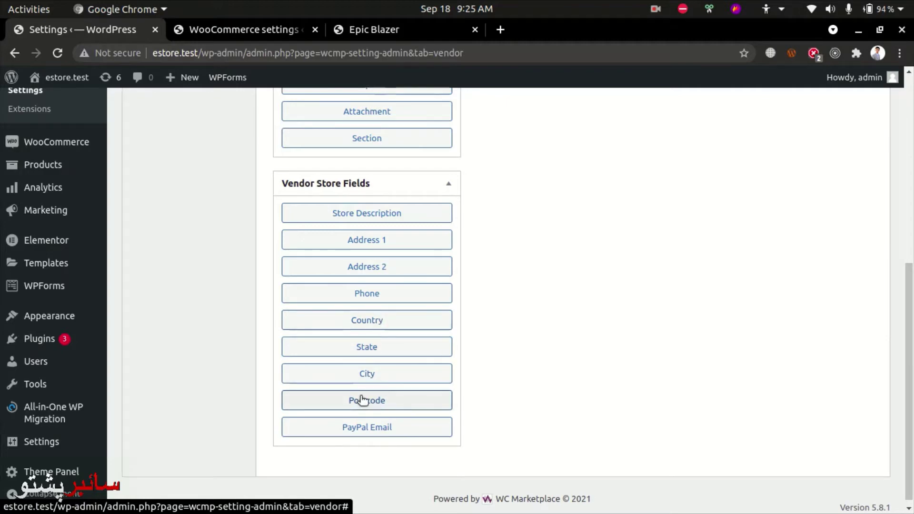
scroll(363, 400, "up", 8)
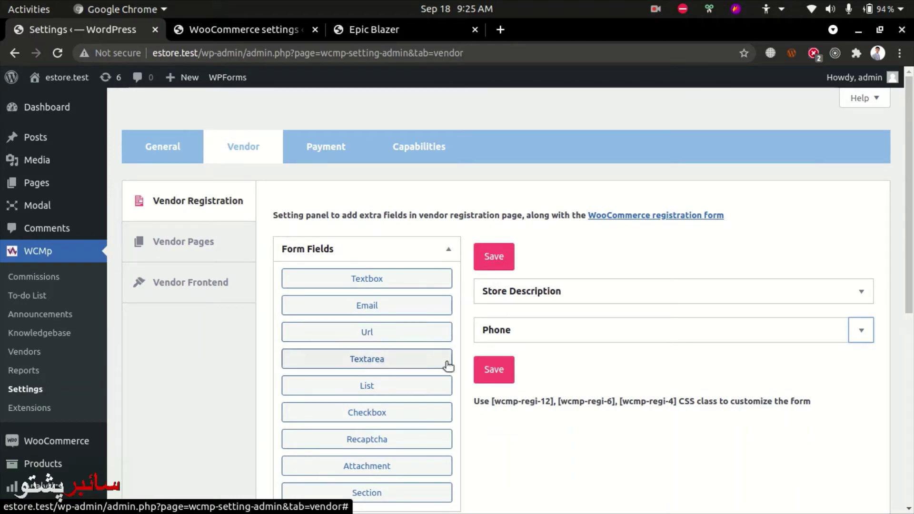
left_click(491, 372)
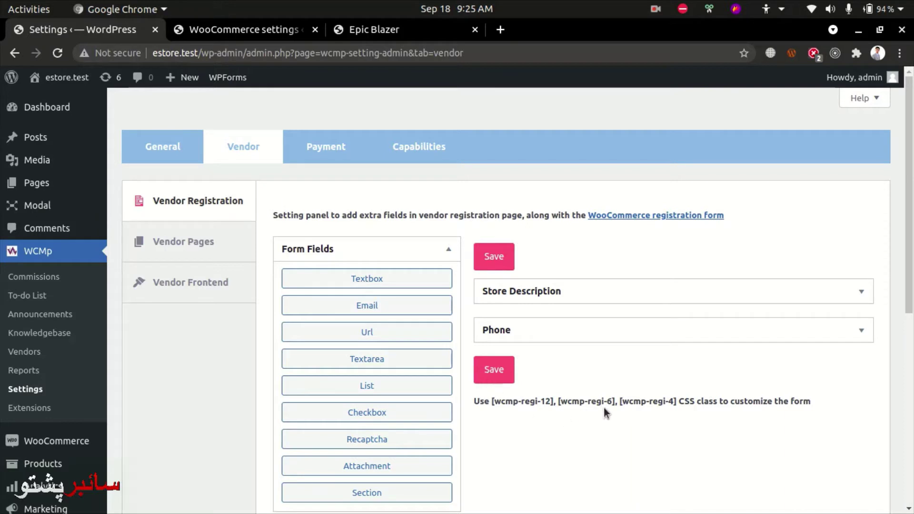
Select the [wcmp-regi-12] class name from the CSS class usage note.
left_click_drag(823, 409, 551, 403)
left_click(509, 445)
left_click(560, 432)
left_click_drag(498, 405, 552, 405)
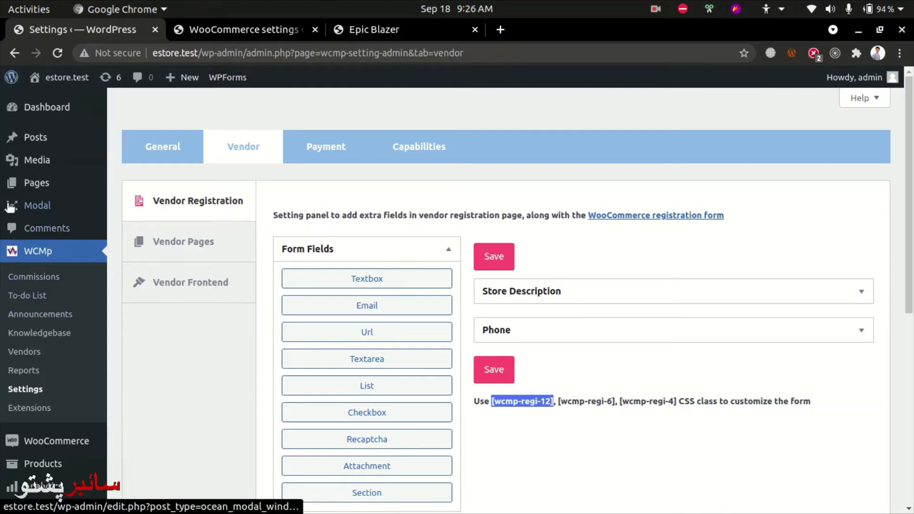
Open Pages in a new tab, close the WooCommerce tab, and view the Vendor Registration page on the site.
middle_click(32, 182)
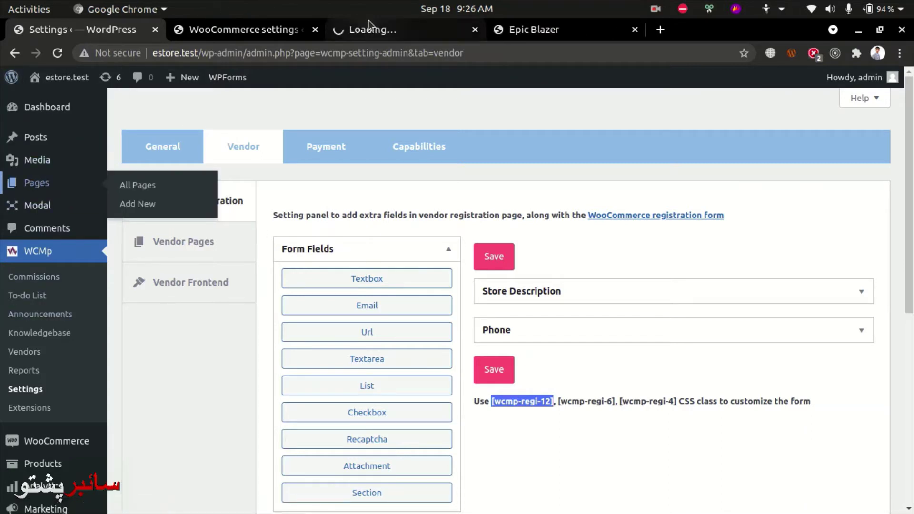
left_click(334, 29)
left_click(315, 30)
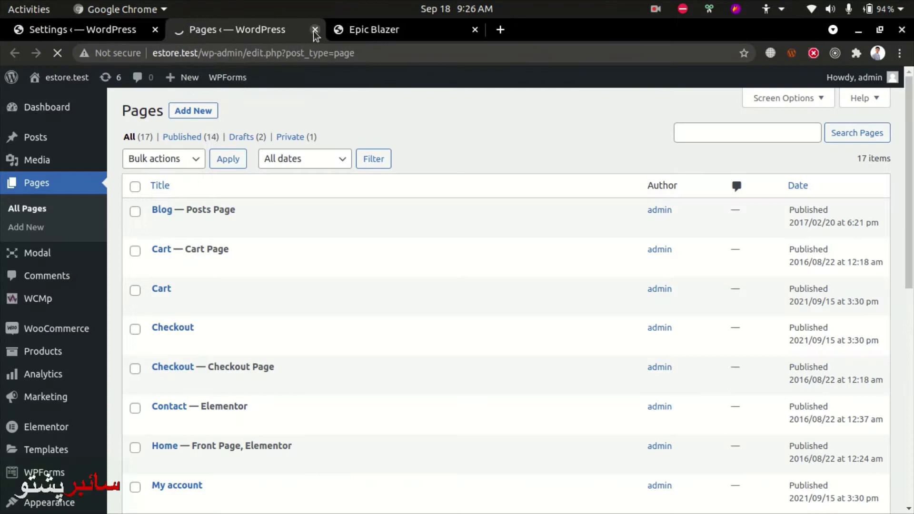
scroll(174, 252, "down", 5)
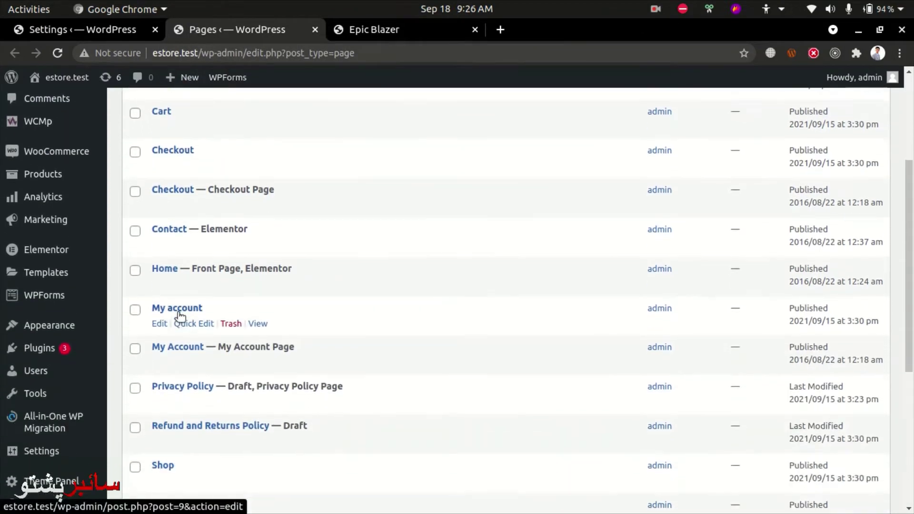
scroll(177, 429, "down", 2)
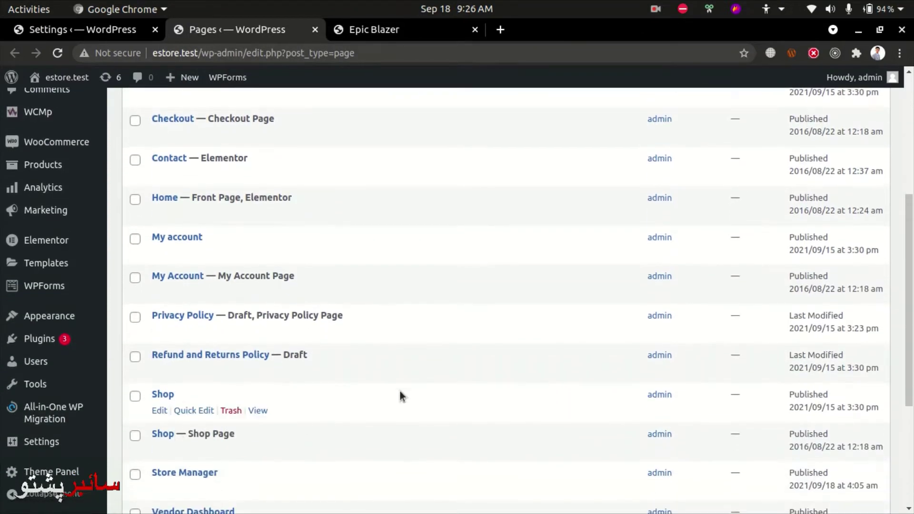
scroll(399, 390, "down", 4)
scroll(389, 410, "down", 1)
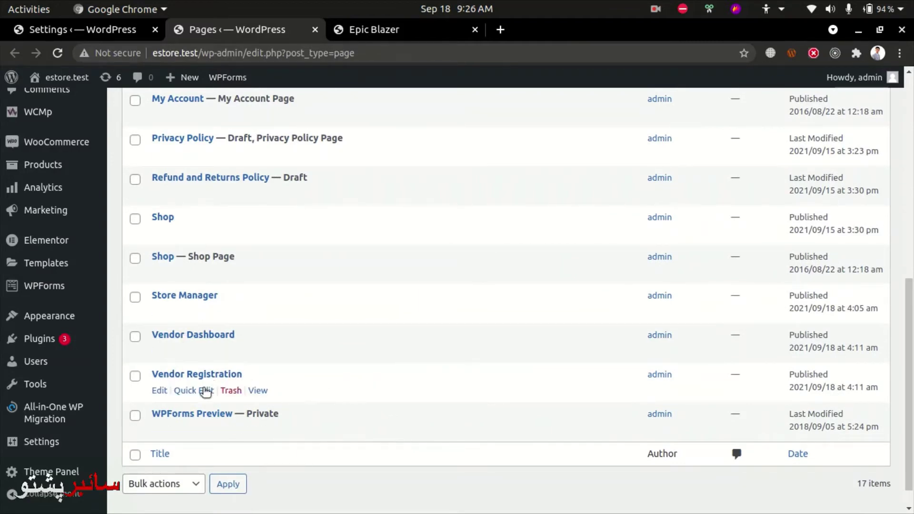
middle_click(260, 391)
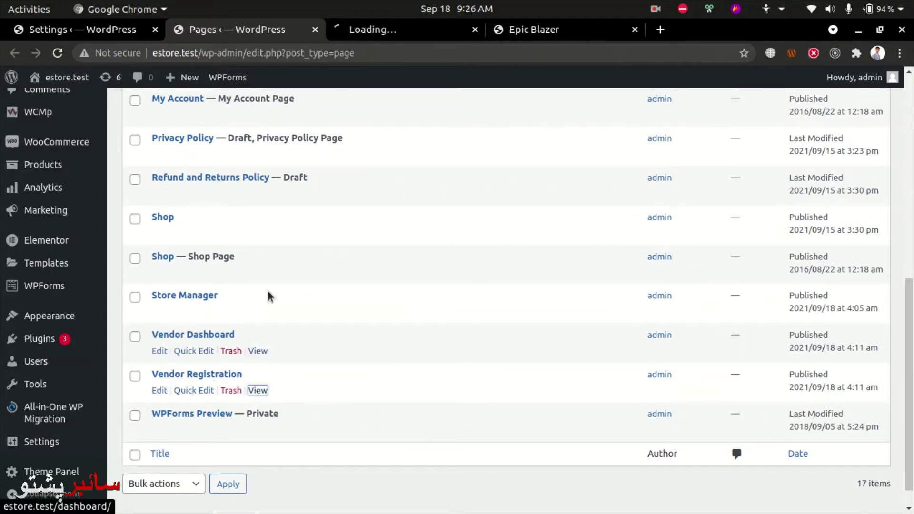
left_click(408, 30)
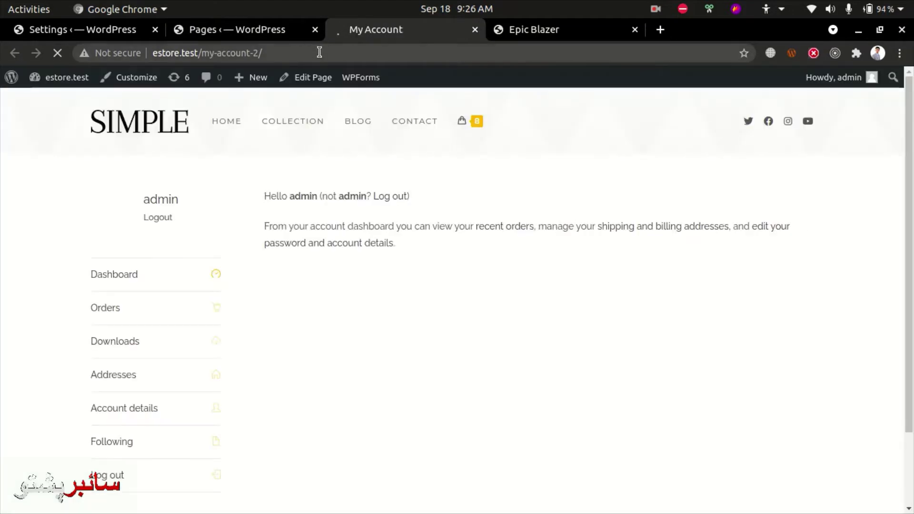
Copy the My Account page address and load it logged out in an incognito window.
left_click(320, 53)
key("ctrl+c")
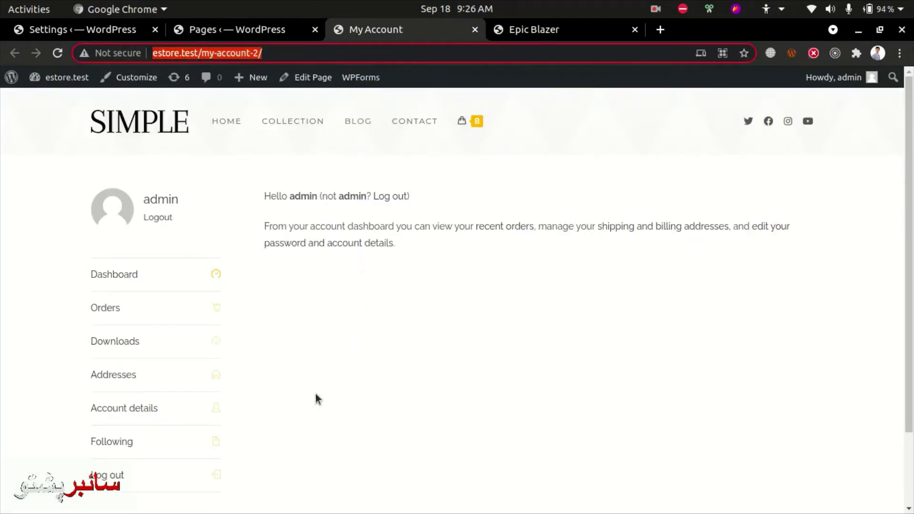
scroll(231, 252, "down", 2)
scroll(231, 252, "up", 2)
key("ctrl+shift+n")
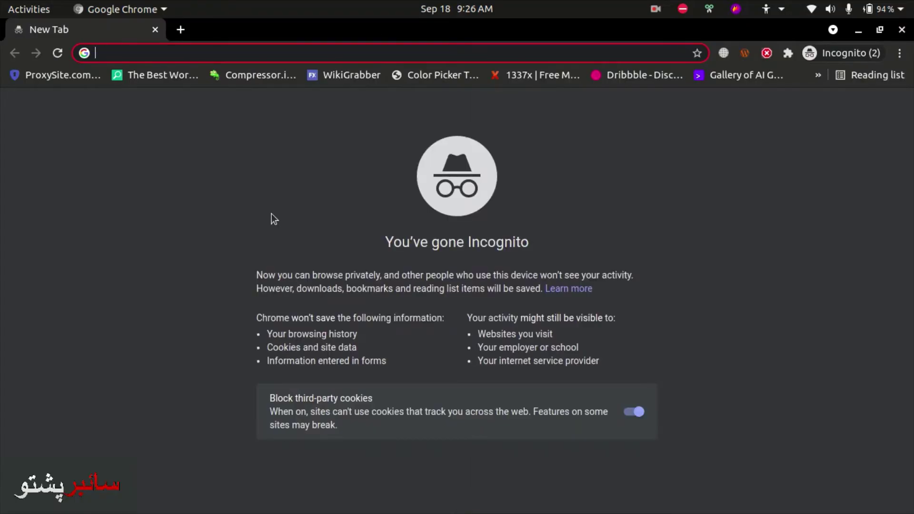
key("ctrl+w")
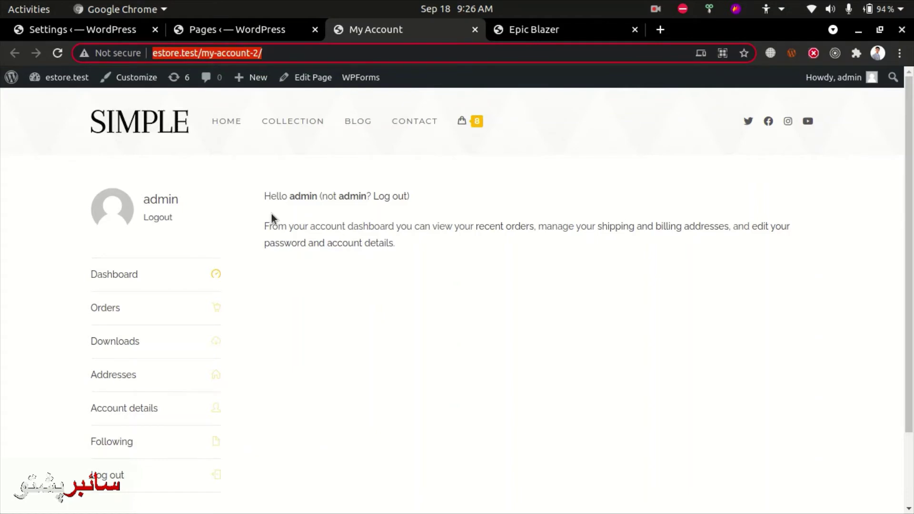
key("ctrl+shift+n")
key("ctrl+v")
key("Return")
key("ctrl+w")
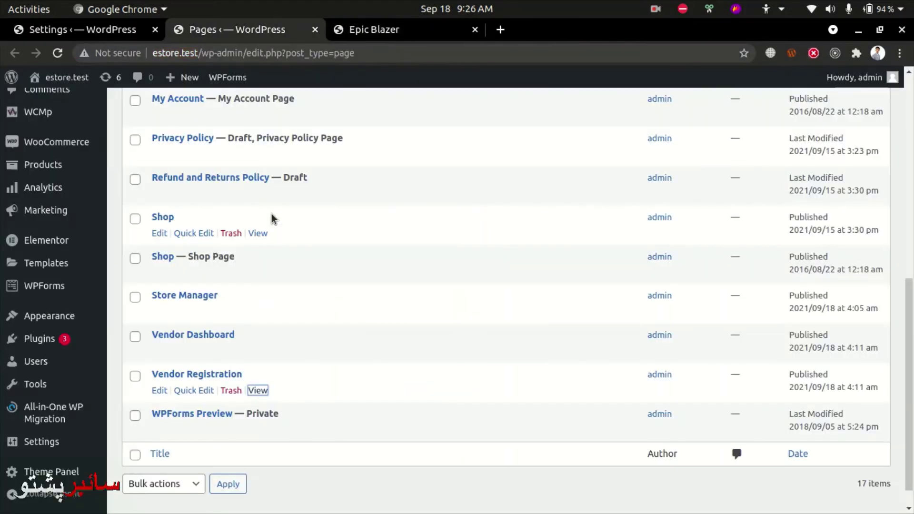
key("ctrl+shift+n")
type("estore.test/my-account-2/")
key("Return")
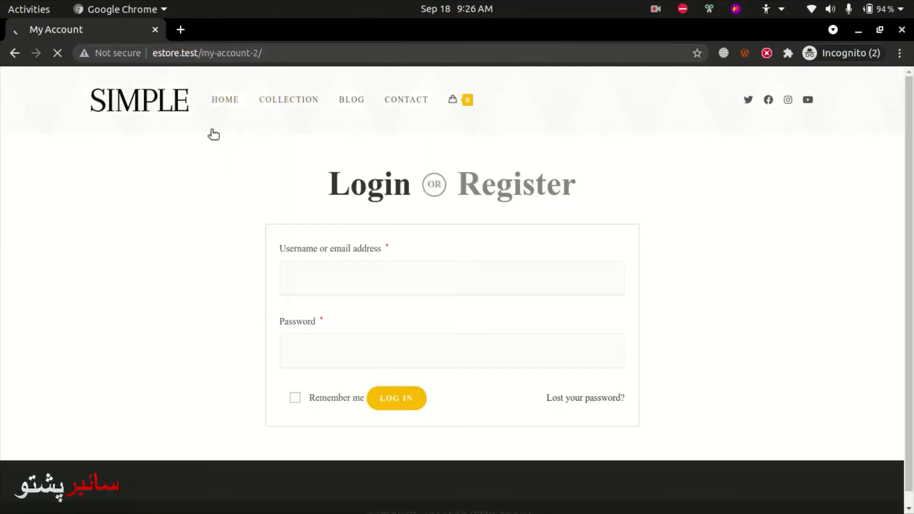
Inspect the Register form, which offers only email address and password fields.
left_click(494, 177)
scroll(812, 250, "down", 3)
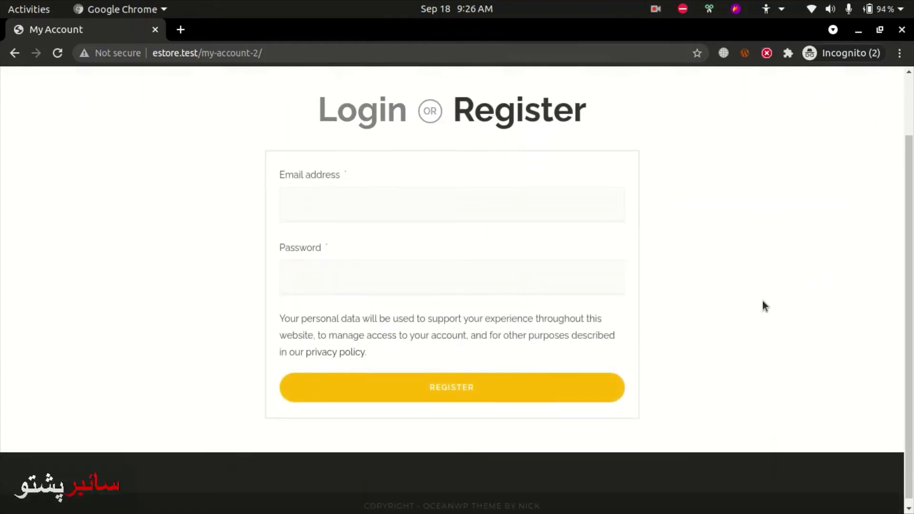
left_click(352, 205)
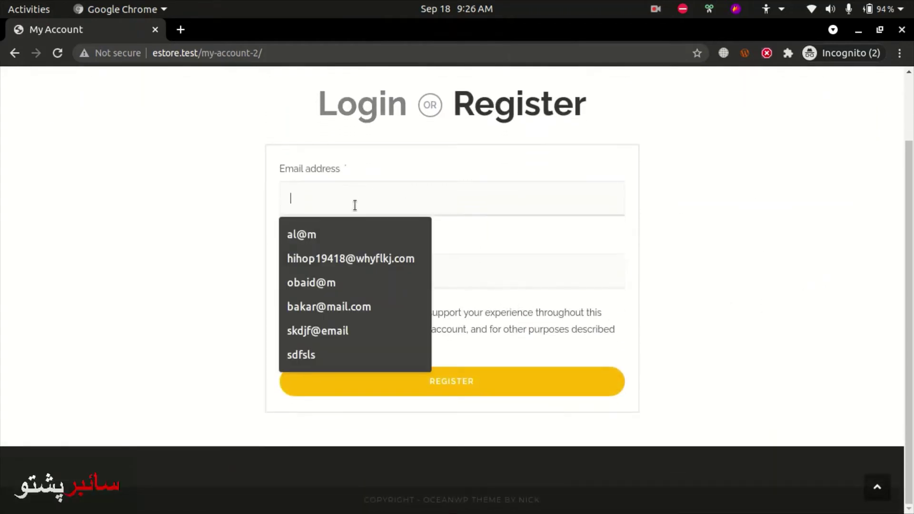
left_click(471, 269)
scroll(476, 286, "up", 3)
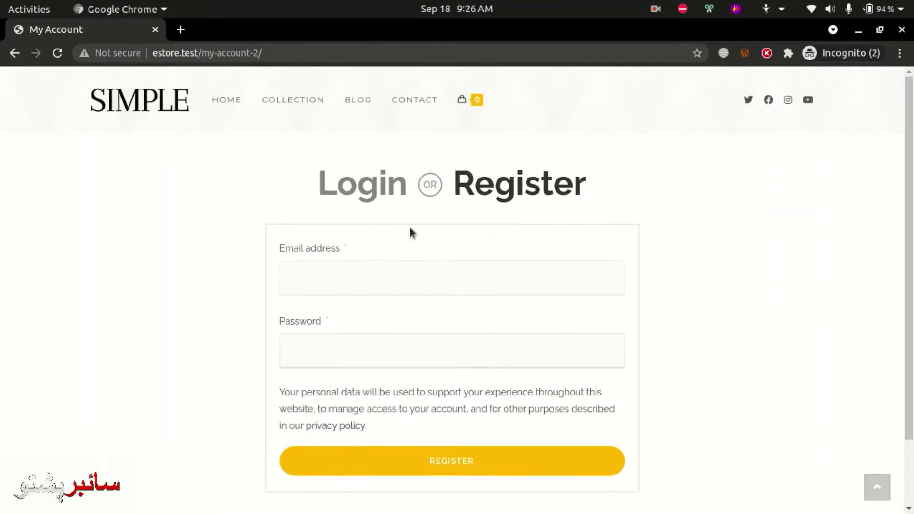
left_click(351, 187)
left_click(514, 184)
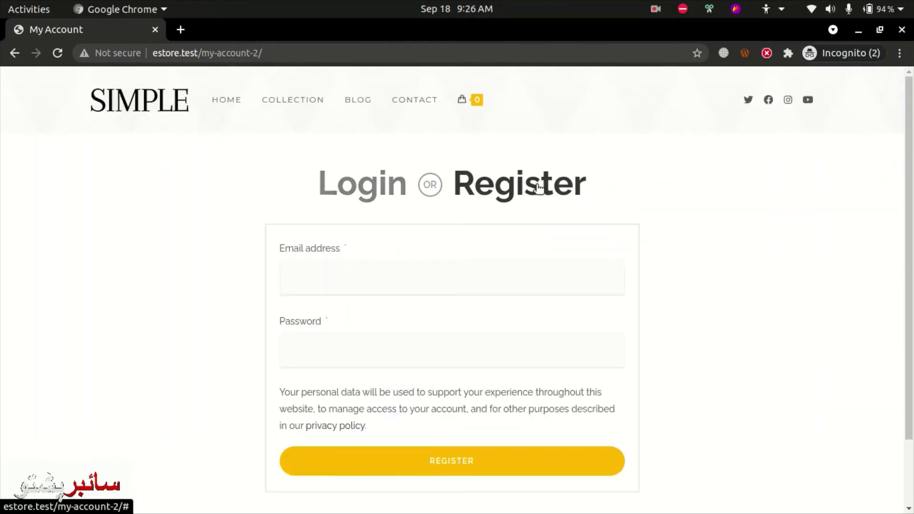
scroll(682, 305, "down", 3)
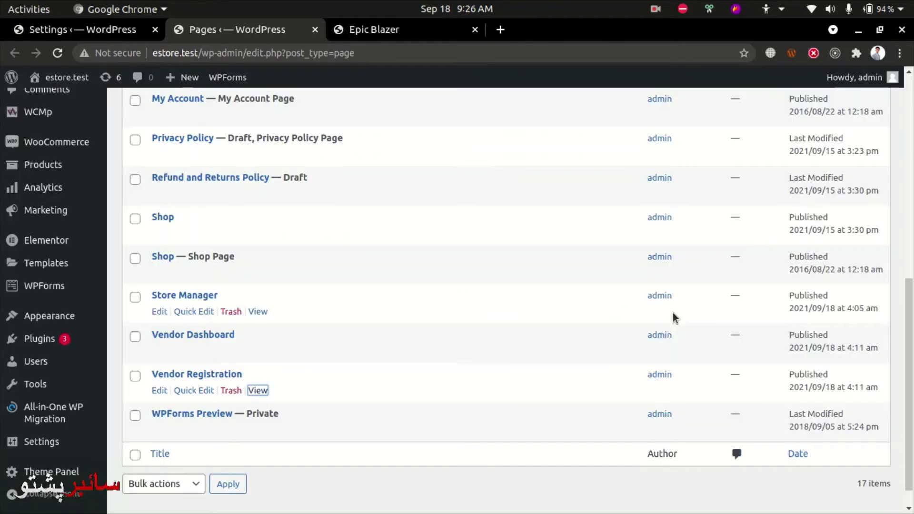
scroll(324, 292, "down", 1)
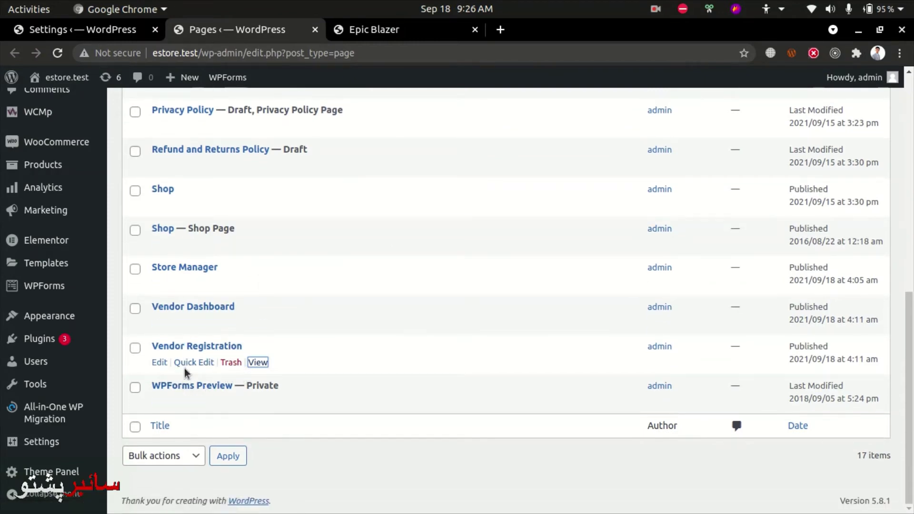
Replace the Vendor Registration page's [vendor_registration] shortcode with [wcmp-regi-12] and update the page.
left_click(160, 362)
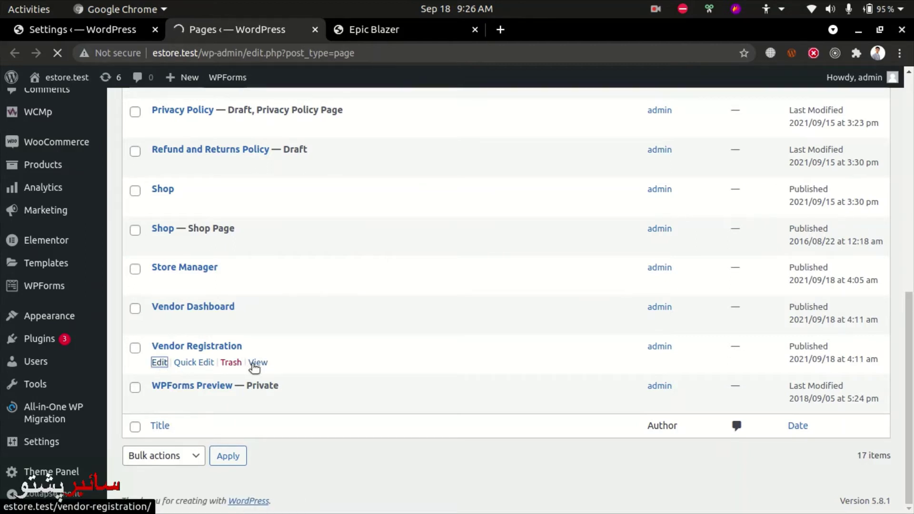
mouse_move(176, 82)
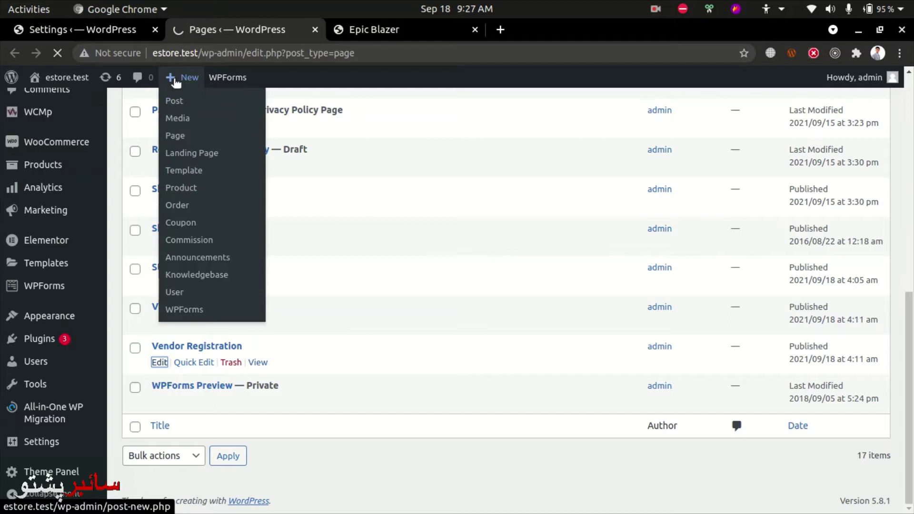
left_click(88, 30)
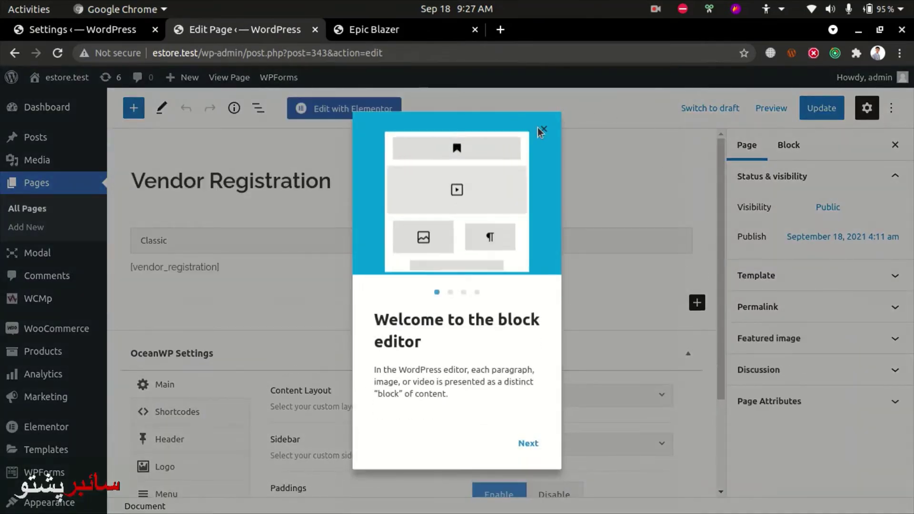
left_click(542, 130)
left_click(216, 268)
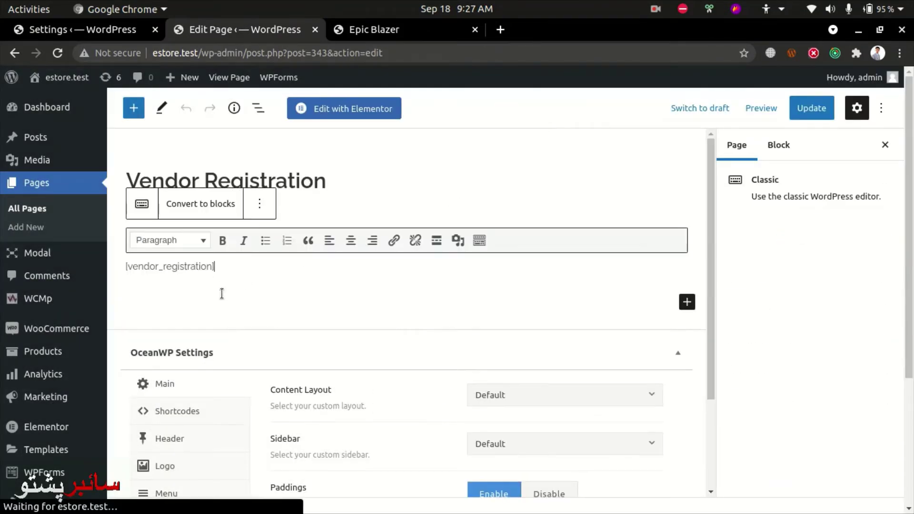
key("ctrl+a")
type("[wcmp-regi-12]")
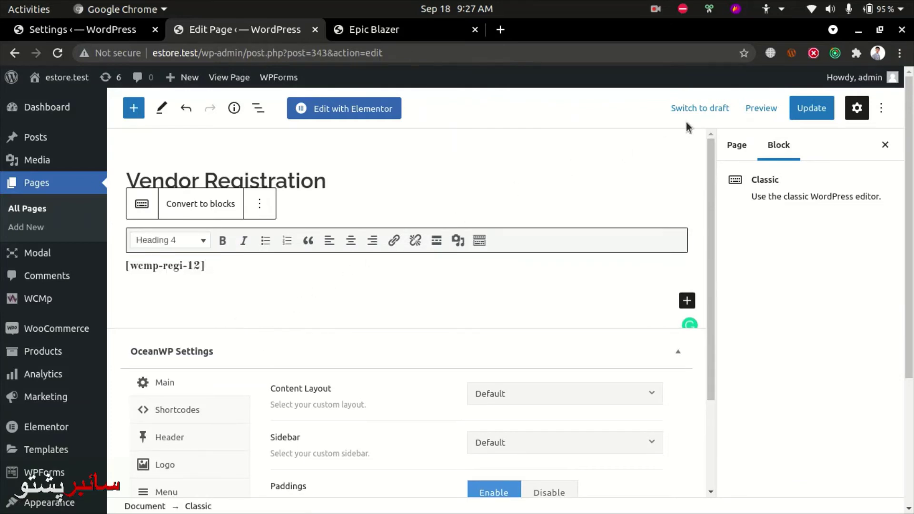
left_click(811, 112)
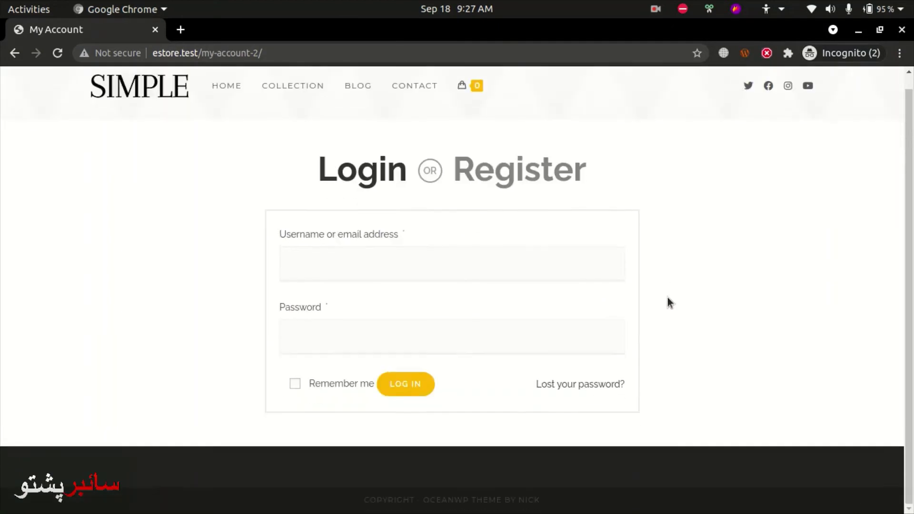
Recheck the front-end registration form's email and password fields, then return to the admin window.
left_click(493, 176)
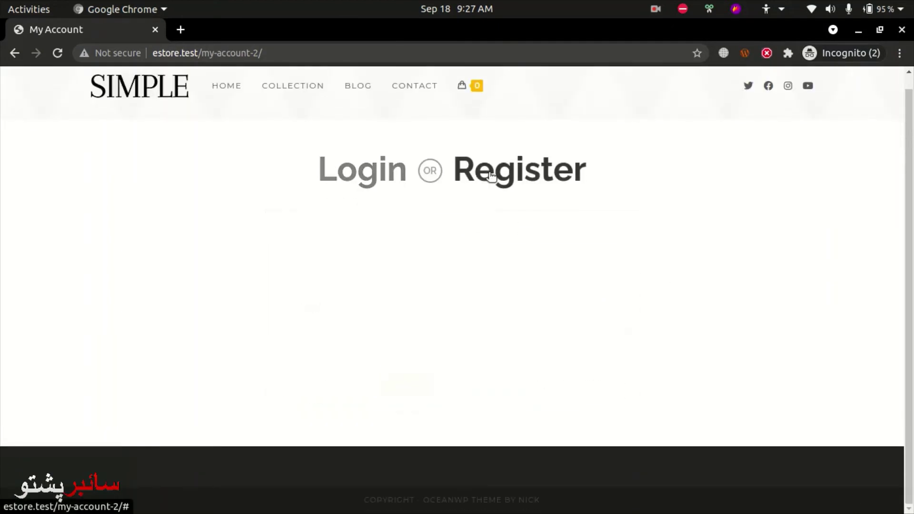
left_click(322, 265)
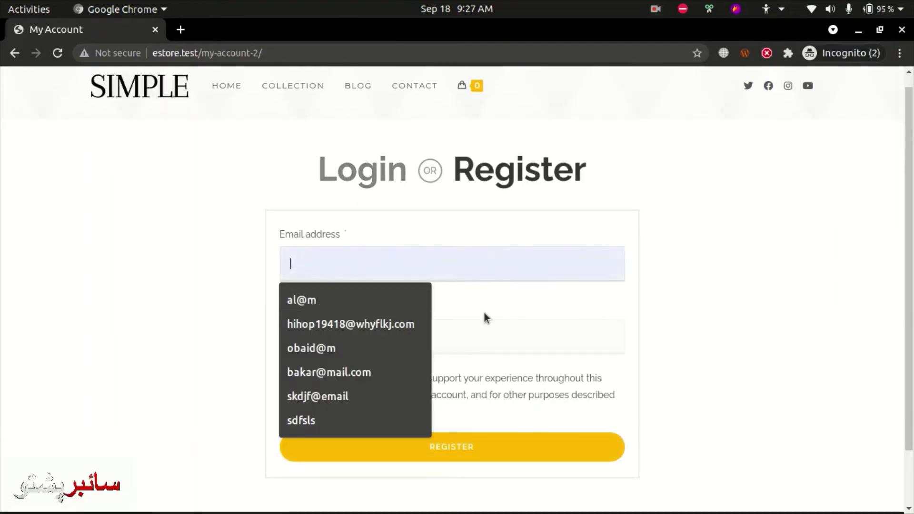
left_click(505, 326)
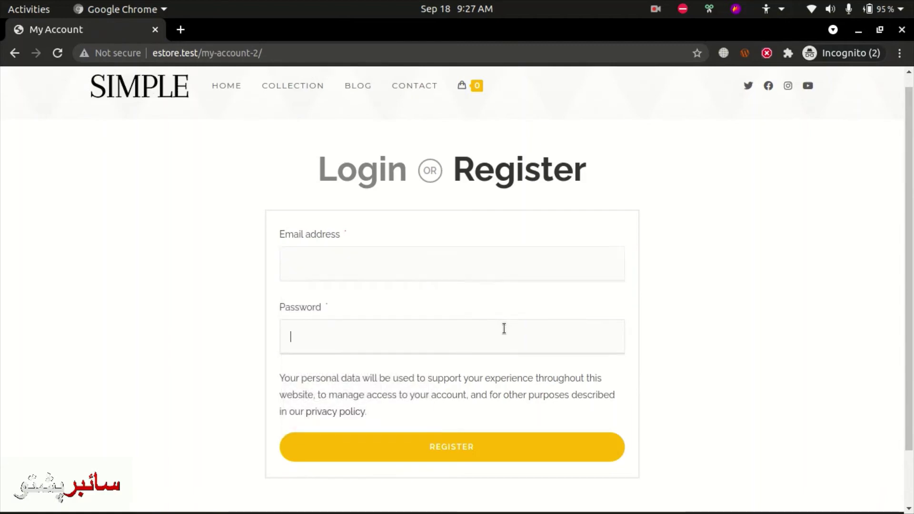
key("alt+Tab")
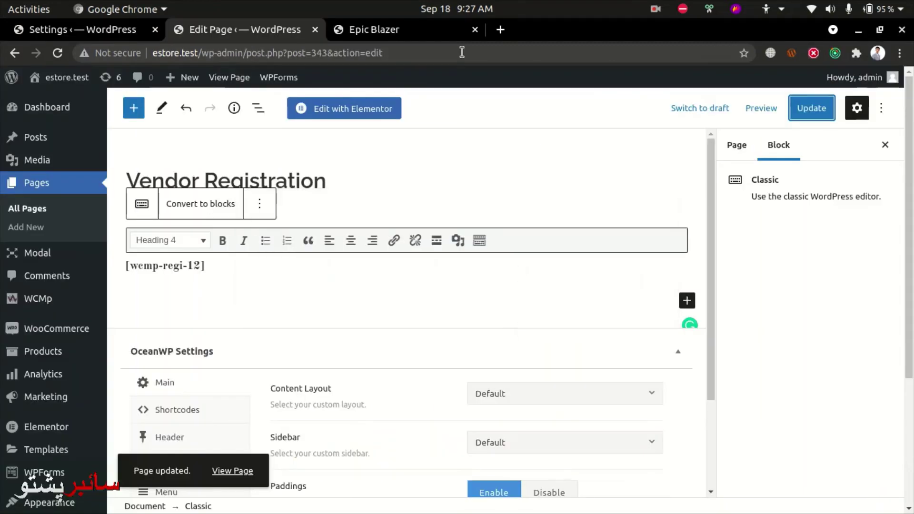
left_click(656, 8)
left_click(667, 68)
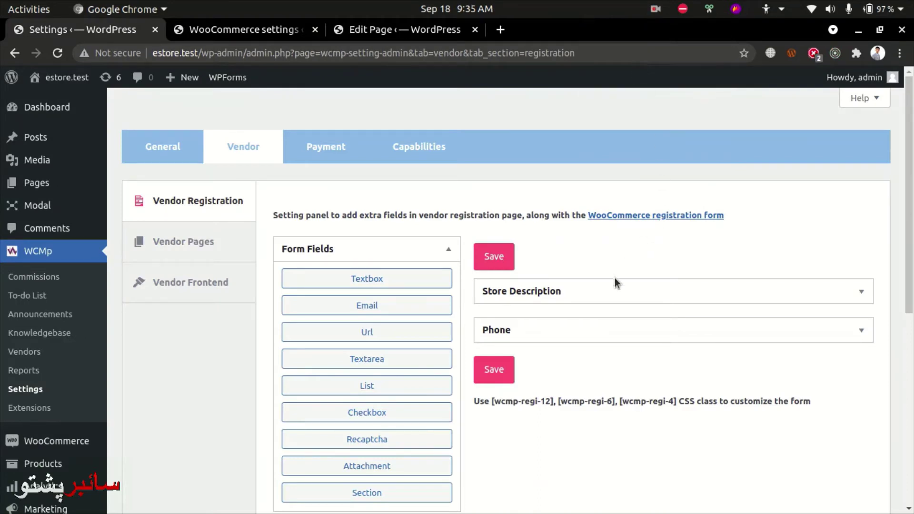
Check the WCMp Vendor Pages assignments, then return to the Vendor Registration page editor.
scroll(615, 279, "down", 1)
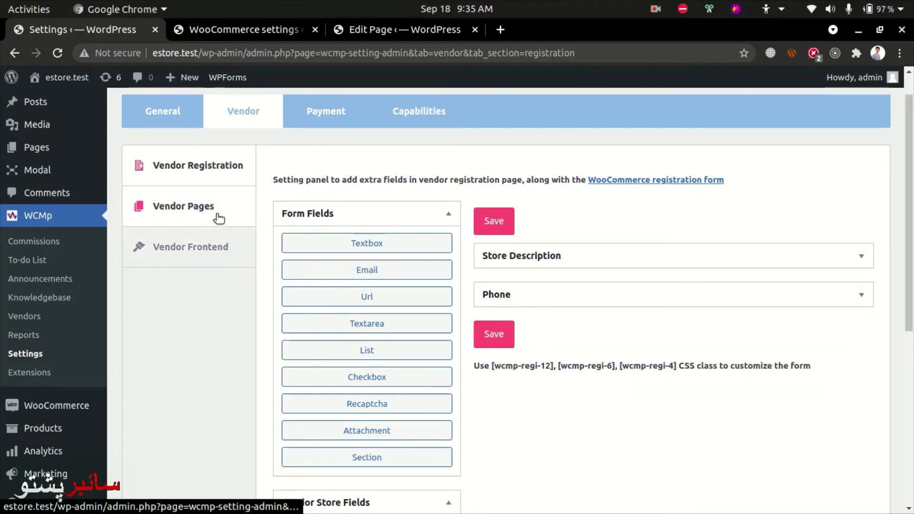
scroll(347, 316, "down", 3)
scroll(288, 298, "up", 2)
left_click(196, 172)
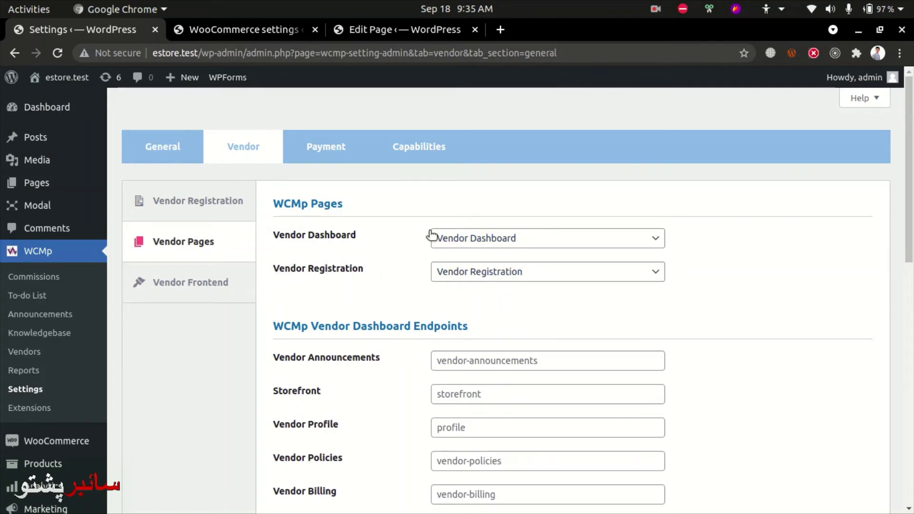
left_click(262, 30)
left_click(386, 31)
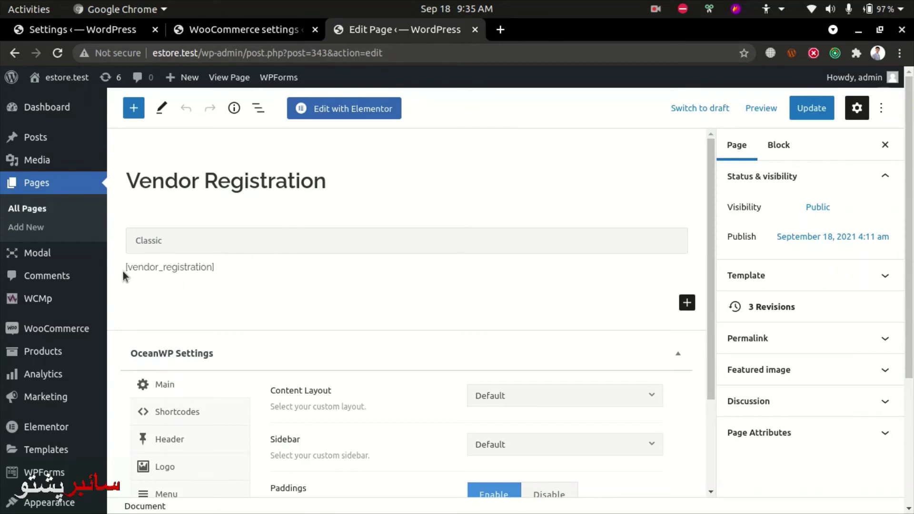
Select the shortcode in the editor, then reach the Vendor Registration page in the incognito window.
triple_click(159, 276)
left_click(316, 270)
key("alt+Tab")
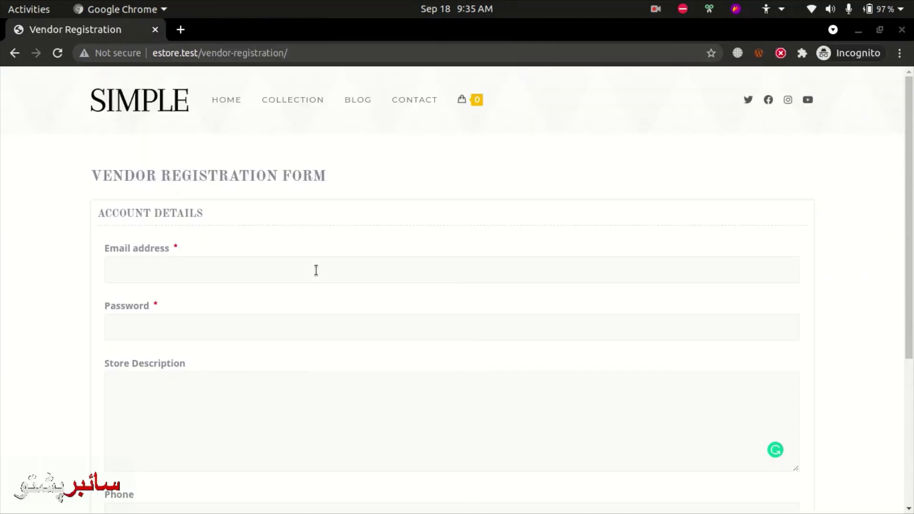
left_click_drag(202, 53, 404, 62)
left_click(414, 100)
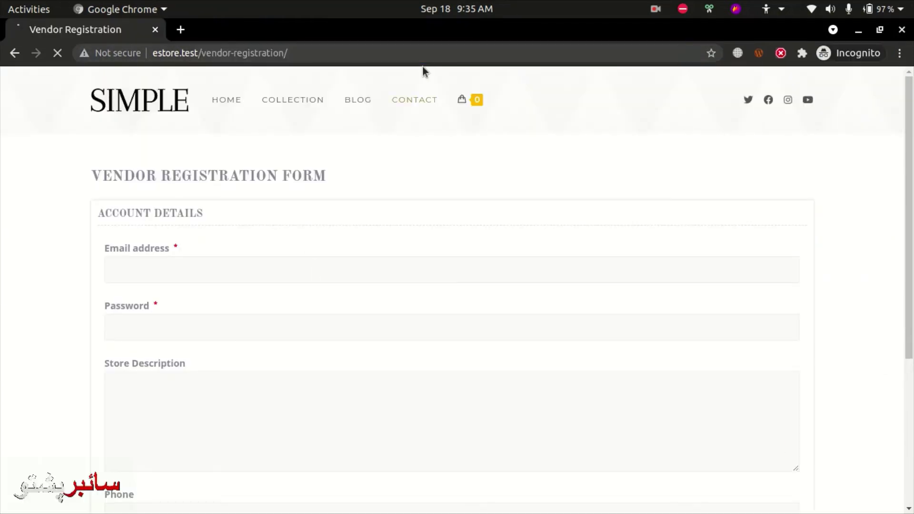
key("alt+Left")
Inspect the form's Email, Password, Store Description and Phone fields and the Register button.
left_click_drag(86, 177, 393, 181)
left_click(294, 217)
left_click(137, 258)
scroll(349, 253, "down", 3)
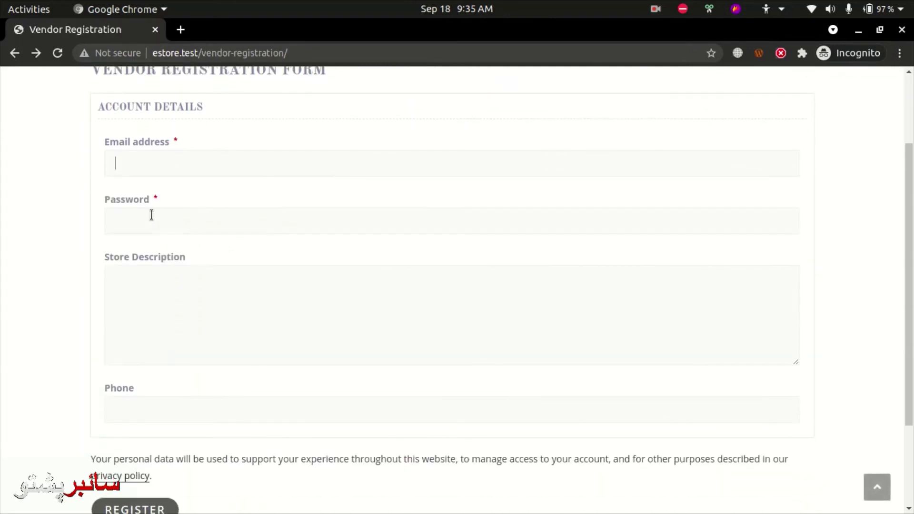
left_click(150, 212)
left_click(175, 296)
left_click_drag(199, 261, 115, 246)
left_click(184, 262)
scroll(124, 332, "down", 2)
scroll(178, 290, "up", 2)
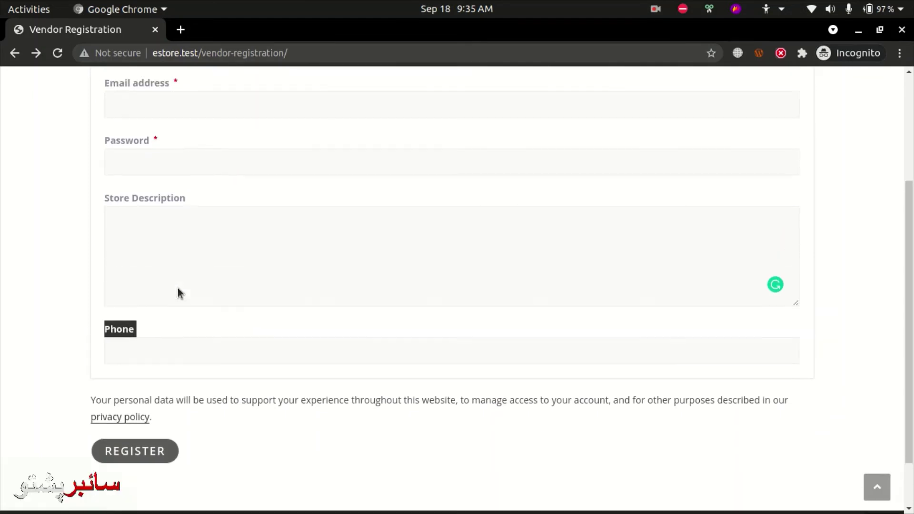
Enter a test email, a password and the store description 'My store', then submit the registration.
left_click(173, 160)
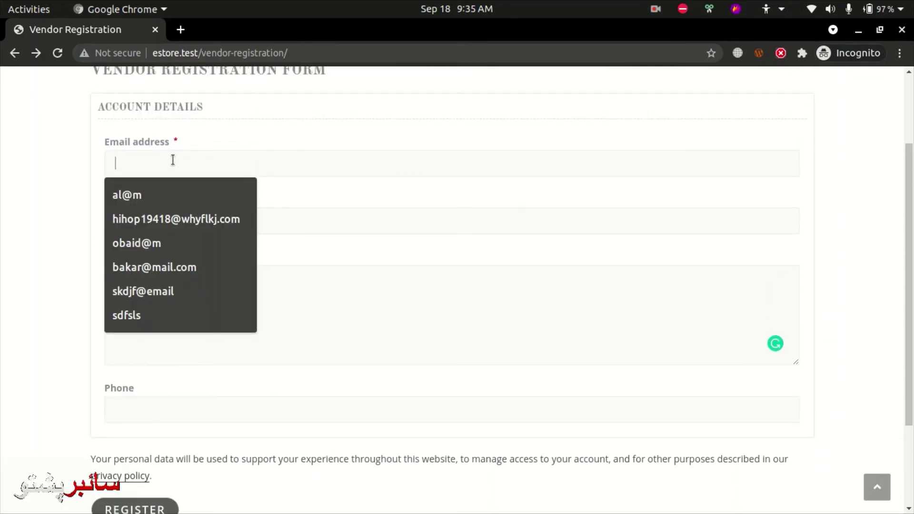
type("b@b")
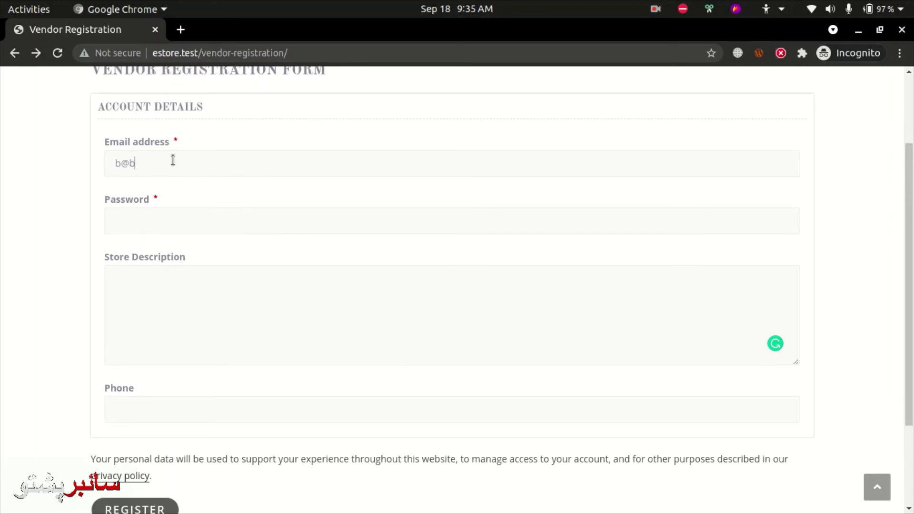
type(".com")
key("Tab")
type("12")
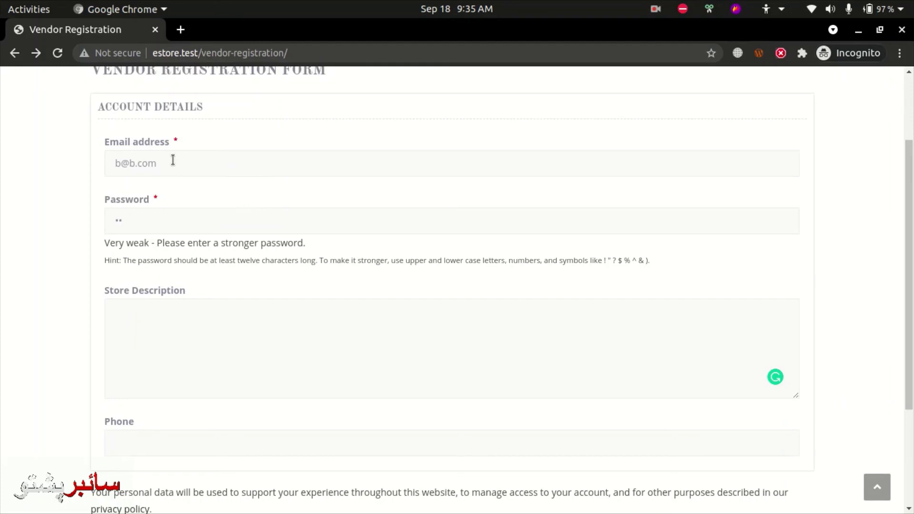
type("345678")
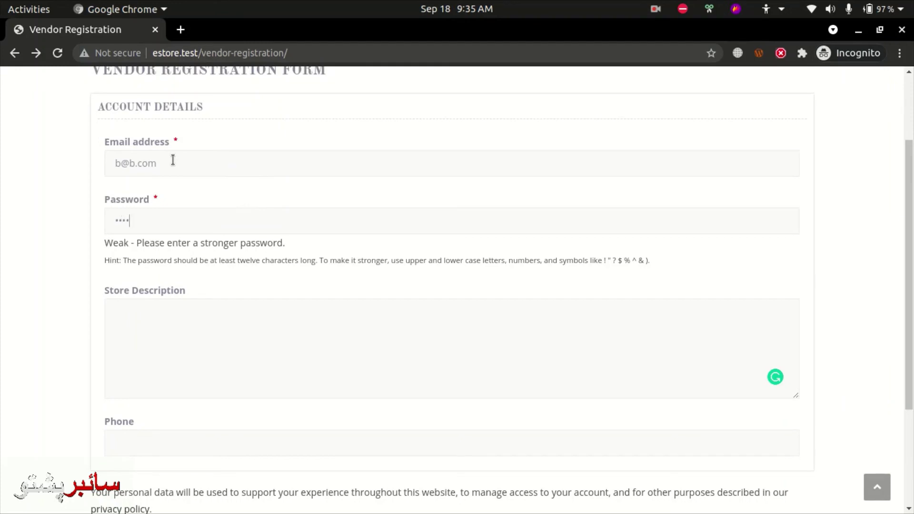
type("9")
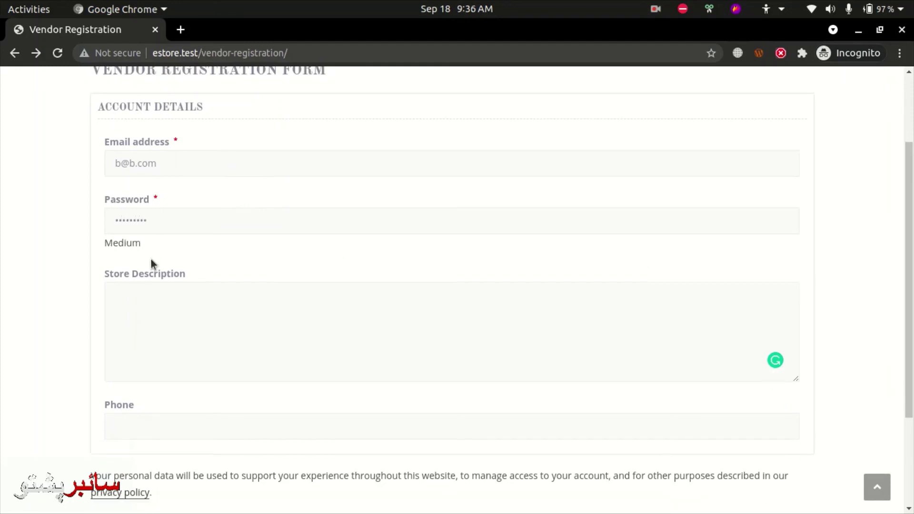
left_click(159, 305)
type("My sotre")
scroll(167, 360, "down", 3)
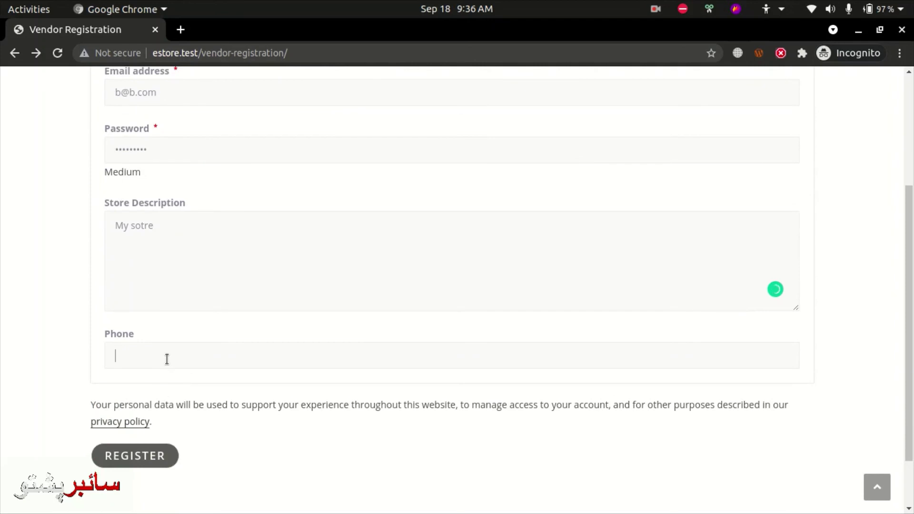
scroll(167, 360, "down", 3)
left_click(138, 390)
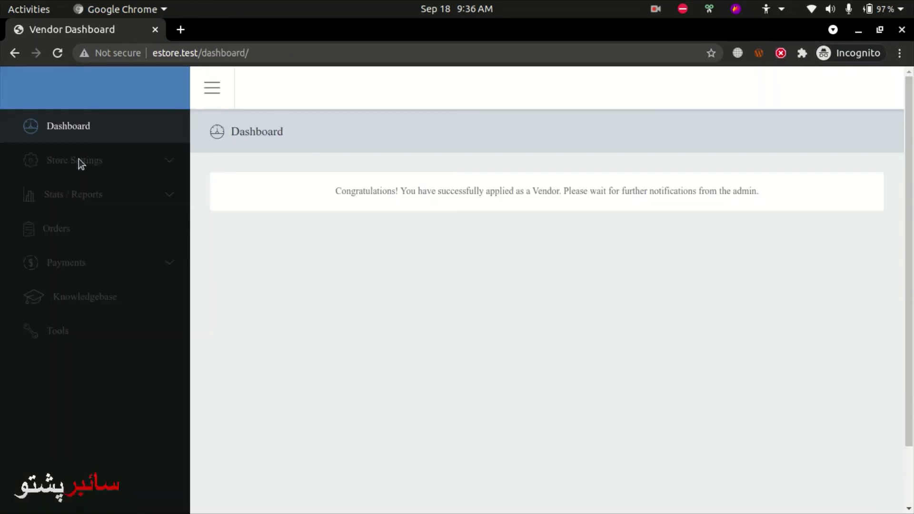
Compare the WCMp Vendor Pages settings with the congratulations message on the new vendor's dashboard.
key("alt+Tab")
scroll(290, 288, "down", 1)
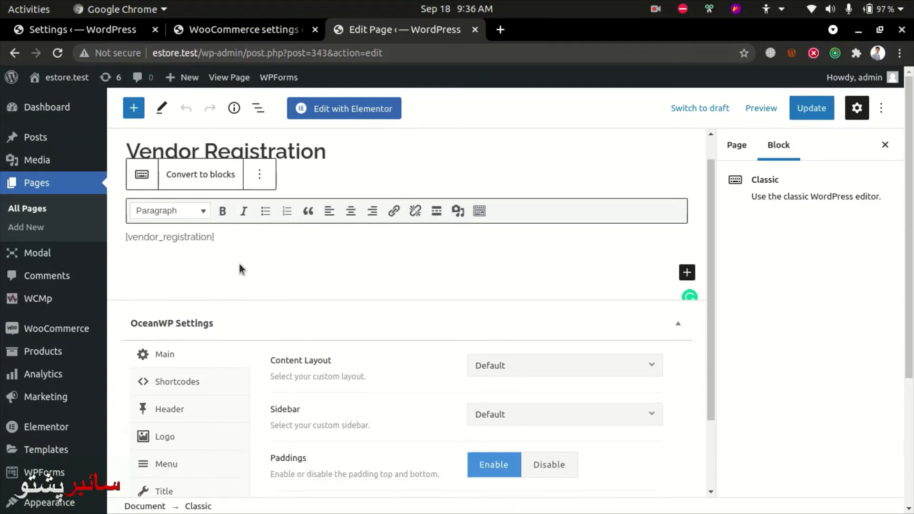
left_click(102, 33)
scroll(393, 218, "down", 1)
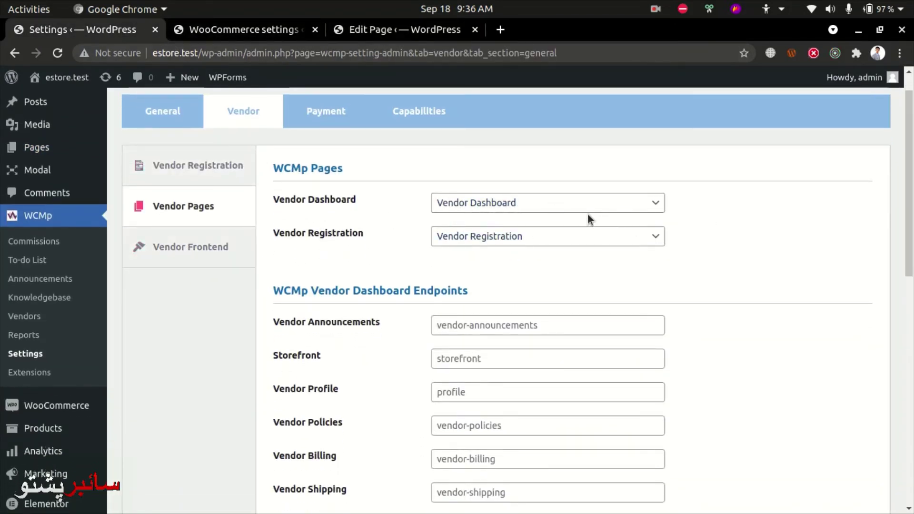
key("alt+Tab")
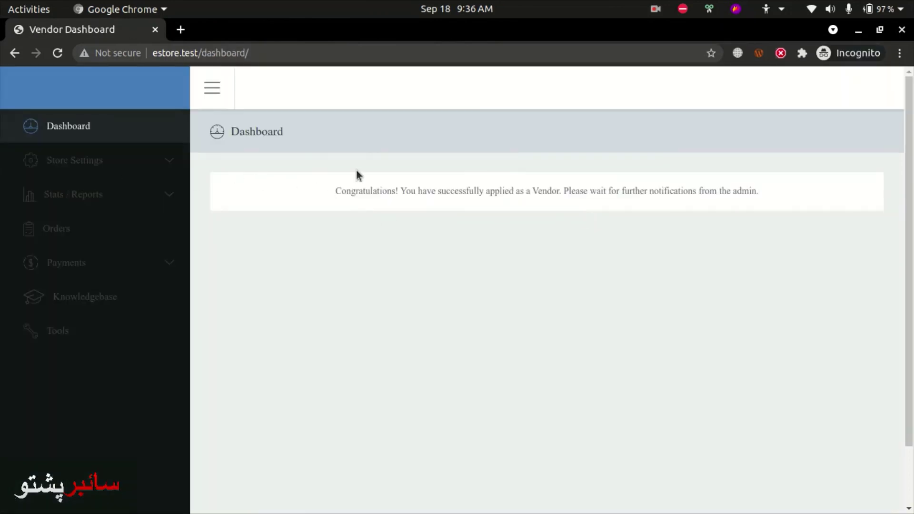
left_click_drag(327, 190, 482, 212)
left_click_drag(593, 204, 718, 197)
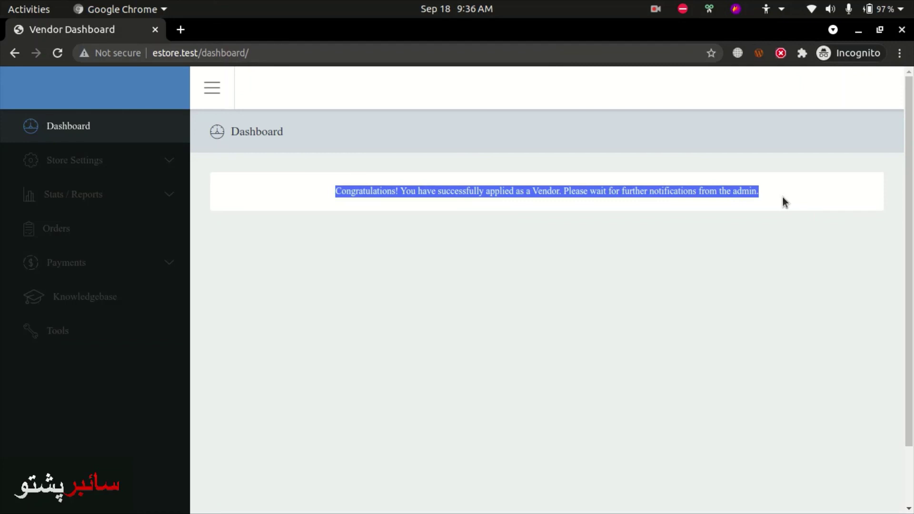
left_click(730, 248)
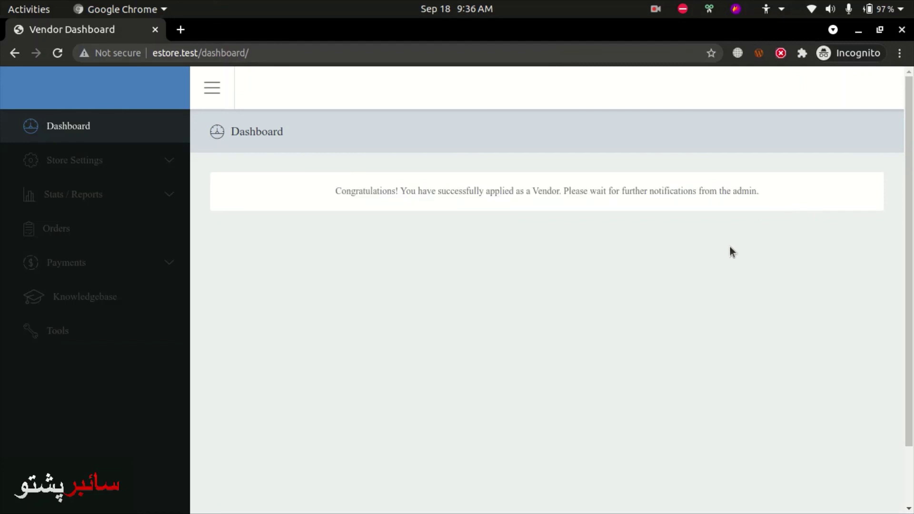
key("alt+Tab")
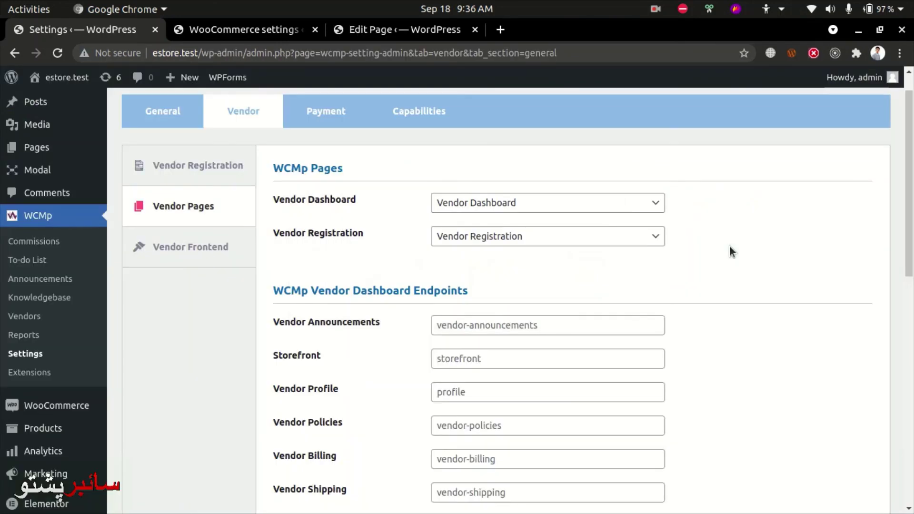